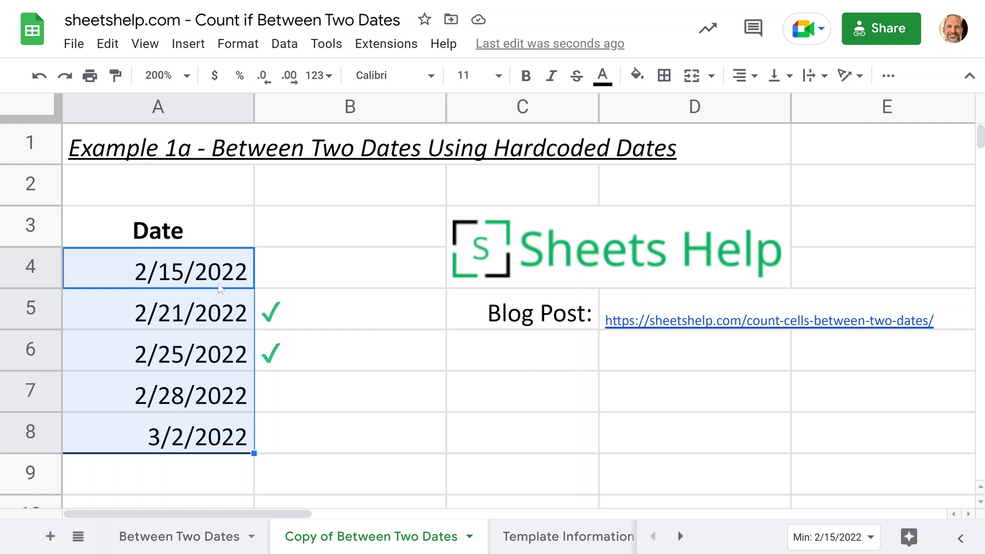
Point out the checked dates 2/21/2022 and 2/25/2022 and the excluded 2/28/2022.
{"action": "left_click", "coordinate": [222, 309]}
{"action": "left_click", "coordinate": [220, 357]}
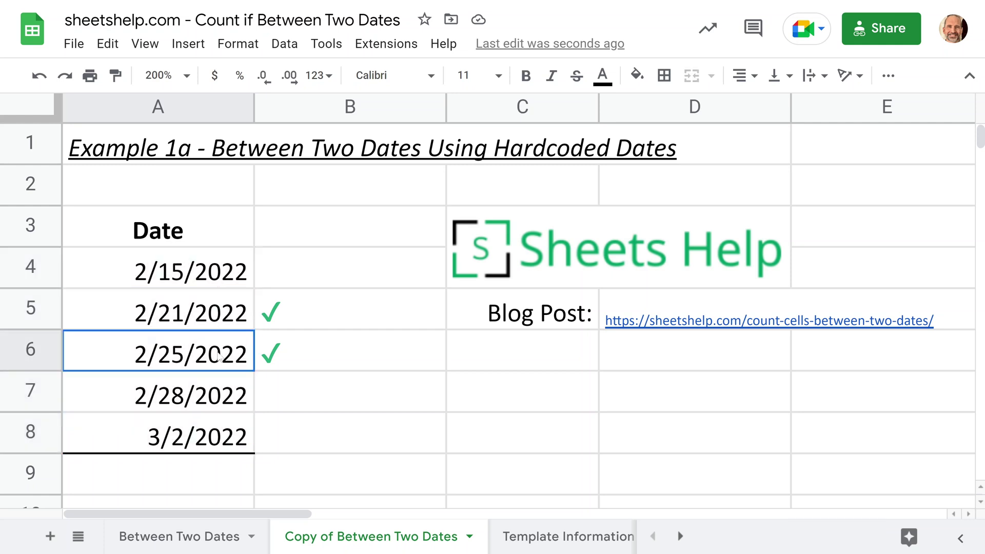
{"action": "left_click", "coordinate": [218, 394]}
{"action": "left_click", "coordinate": [213, 369]}
{"action": "left_click", "coordinate": [221, 303]}
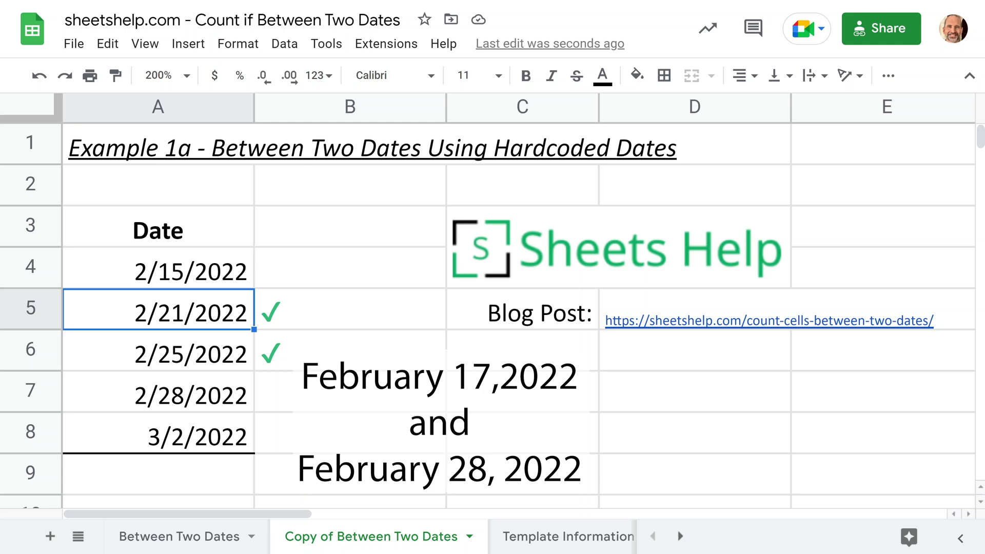
{"action": "left_click", "coordinate": [306, 365]}
{"action": "left_click", "coordinate": [308, 314]}
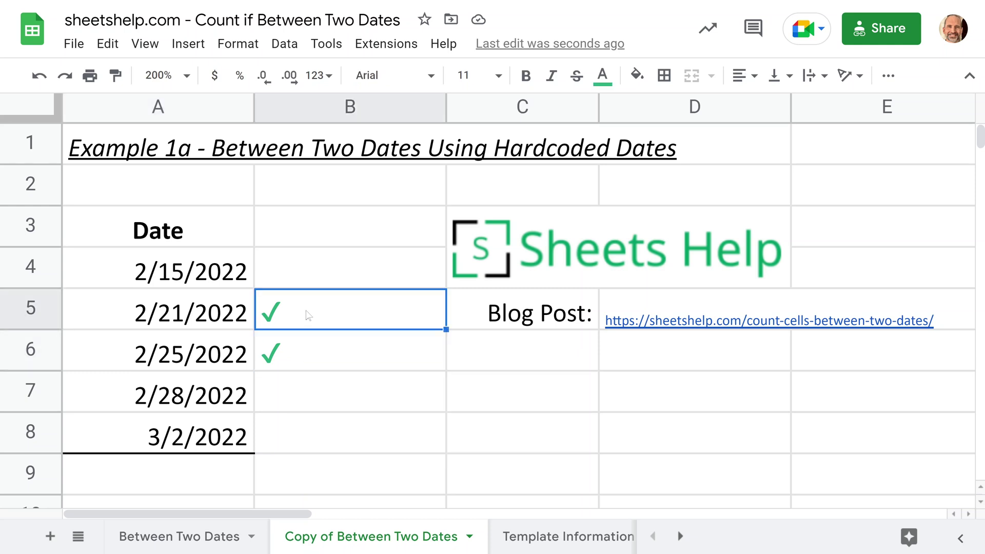
Start =COUNTIFS(A4:A8,">2/17/2022" in A9 with the dates range and later-than criterion.
{"action": "left_click", "coordinate": [229, 469]}
{"action": "type", "text": "="}
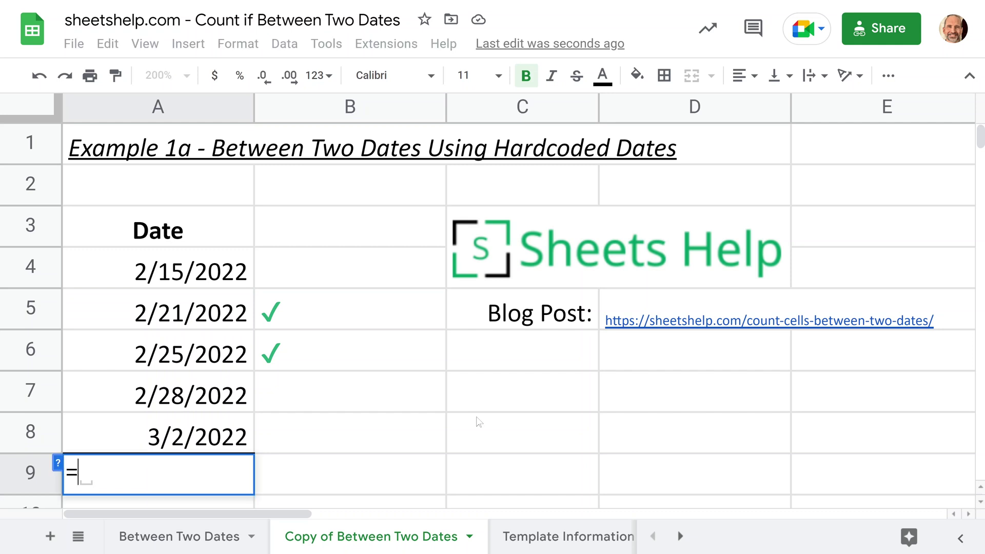
{"action": "type", "text": "COUNTIF"}
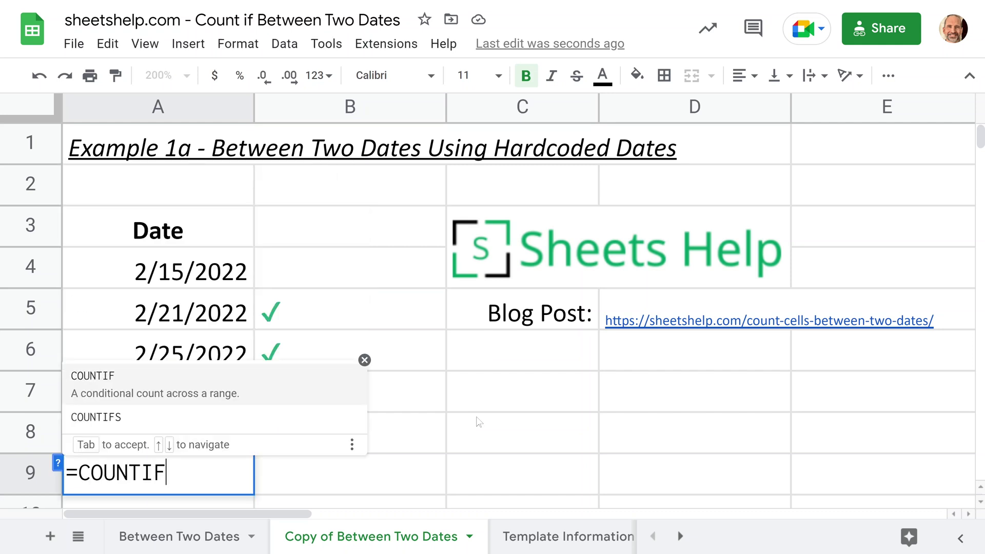
{"action": "type", "text": "S("}
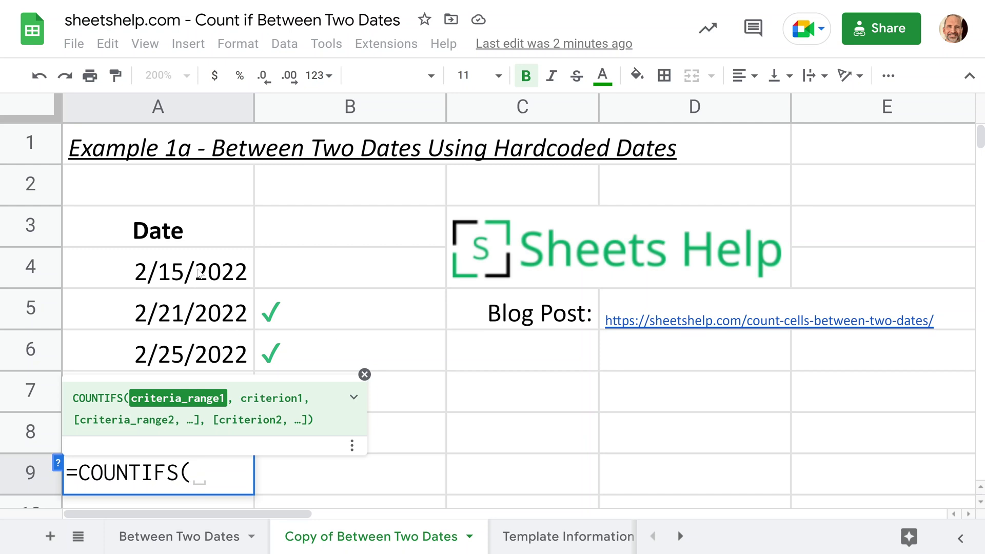
{"action": "left_click_drag", "start_coordinate": [200, 274], "coordinate": [208, 436]}
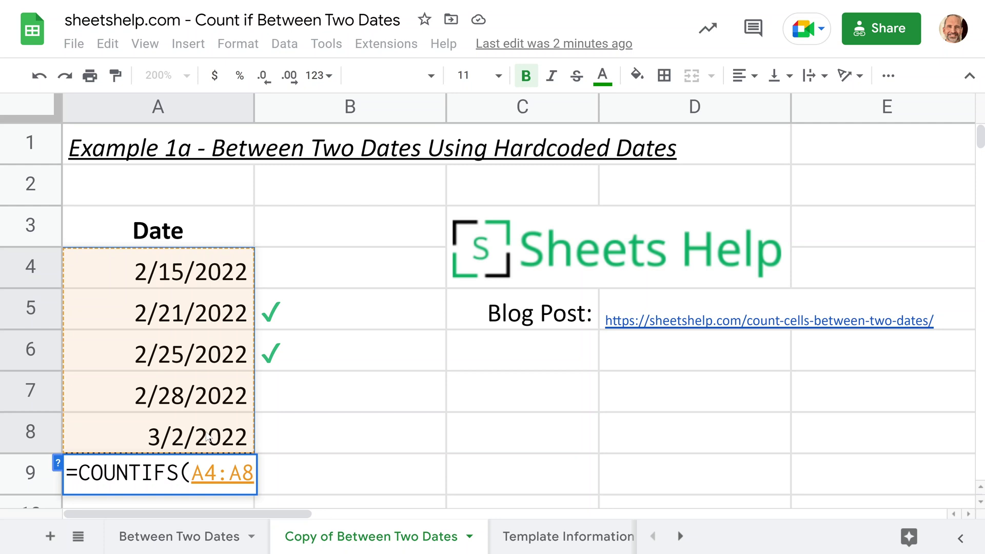
{"action": "type", "text": ","}
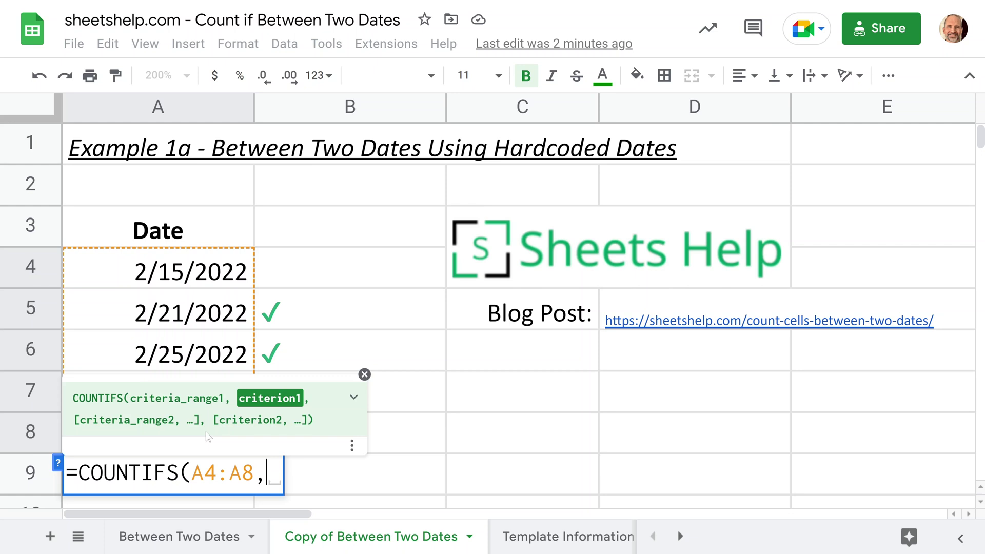
{"action": "type", "text": "\""}
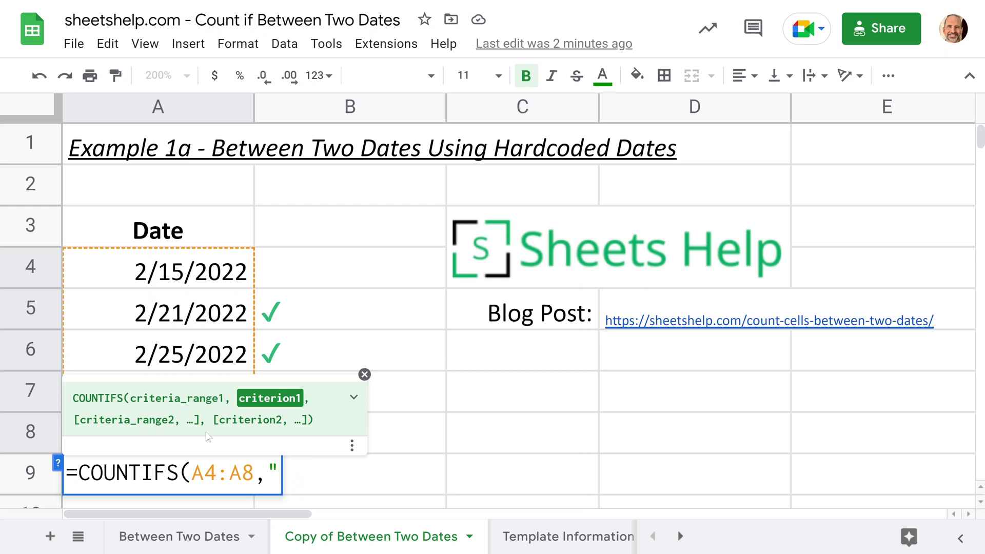
{"action": "type", "text": ">"}
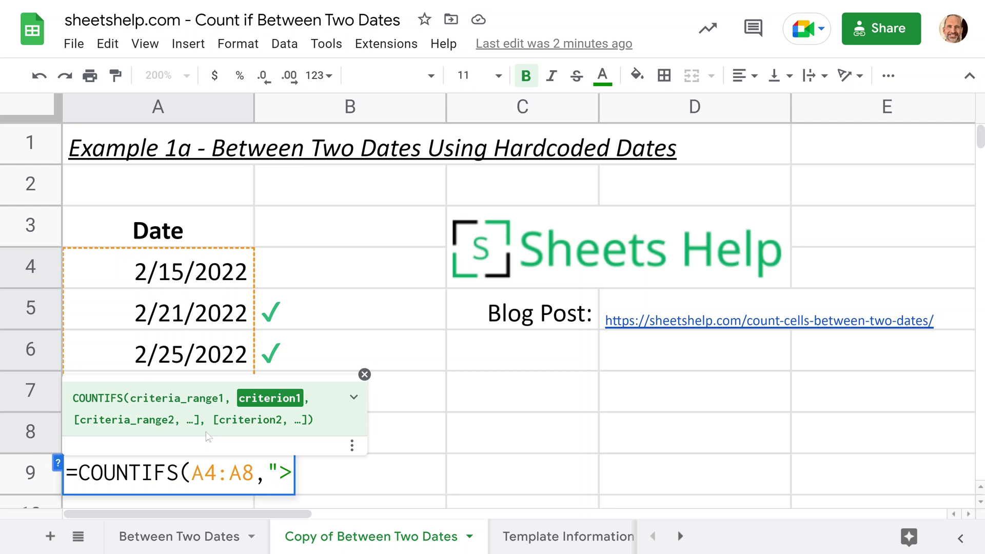
{"action": "type", "text": "2/1"}
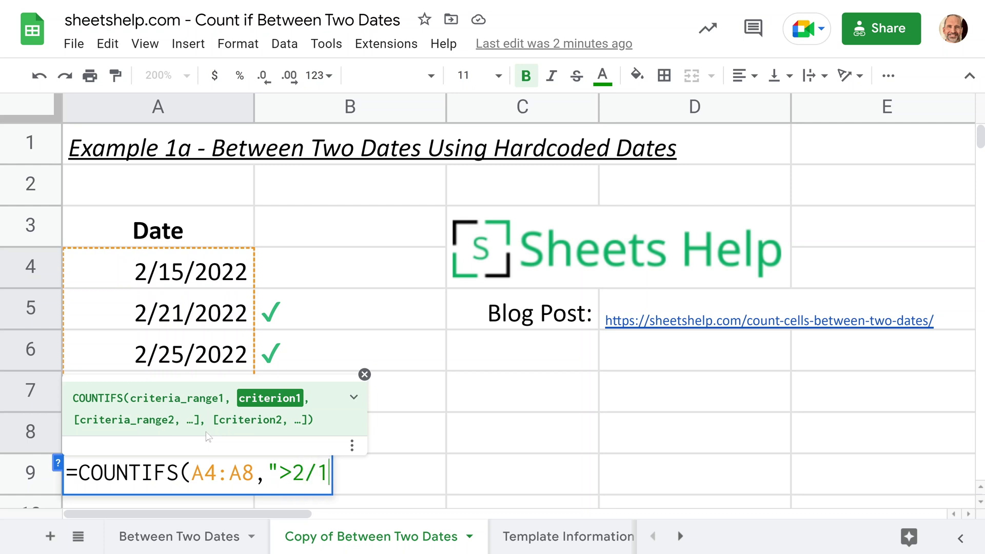
{"action": "type", "text": "7/2022"}
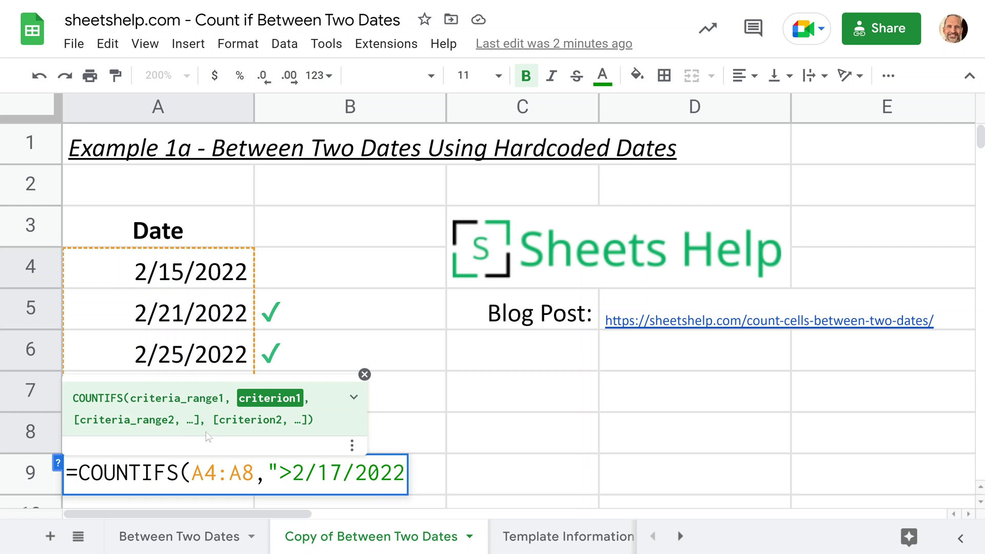
{"action": "type", "text": "\""}
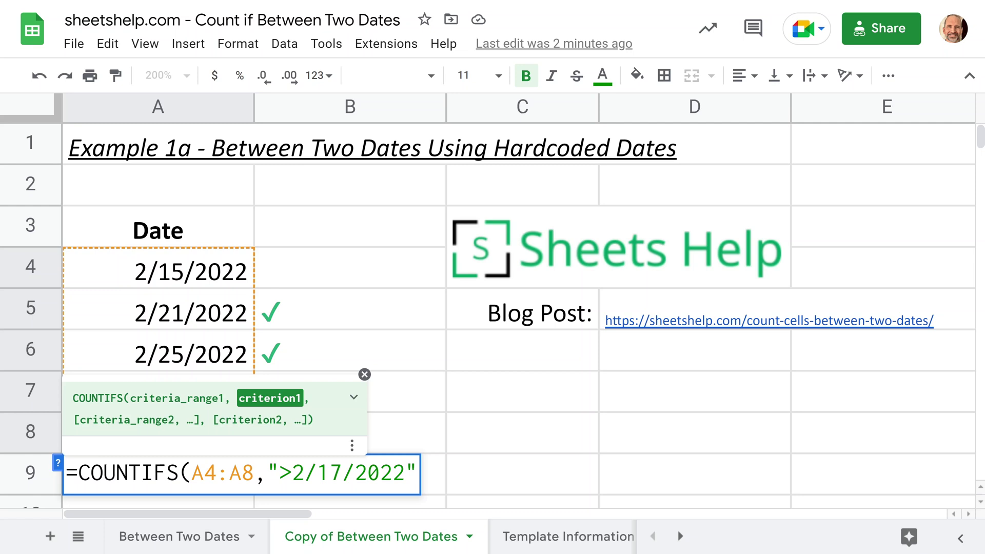
Highlight the 2/17/2022 date inside the first criterion to emphasise it.
{"action": "key", "text": "Left"}
{"action": "key", "text": "Left"}
{"action": "key", "text": "Left"}
{"action": "key", "text": "Left"}
{"action": "key", "text": "Left"}
{"action": "key", "text": "Left"}
{"action": "key", "text": "Left"}
{"action": "key", "text": "Left"}
{"action": "key", "text": "Left"}
{"action": "key", "text": "Left"}
{"action": "key", "text": "shift+Right"}
{"action": "key", "text": "shift+Right"}
{"action": "key", "text": "shift+Right"}
{"action": "key", "text": "shift+Right"}
{"action": "key", "text": "shift+Right"}
{"action": "key", "text": "shift+Right"}
{"action": "key", "text": "shift+Right"}
{"action": "key", "text": "shift+Right"}
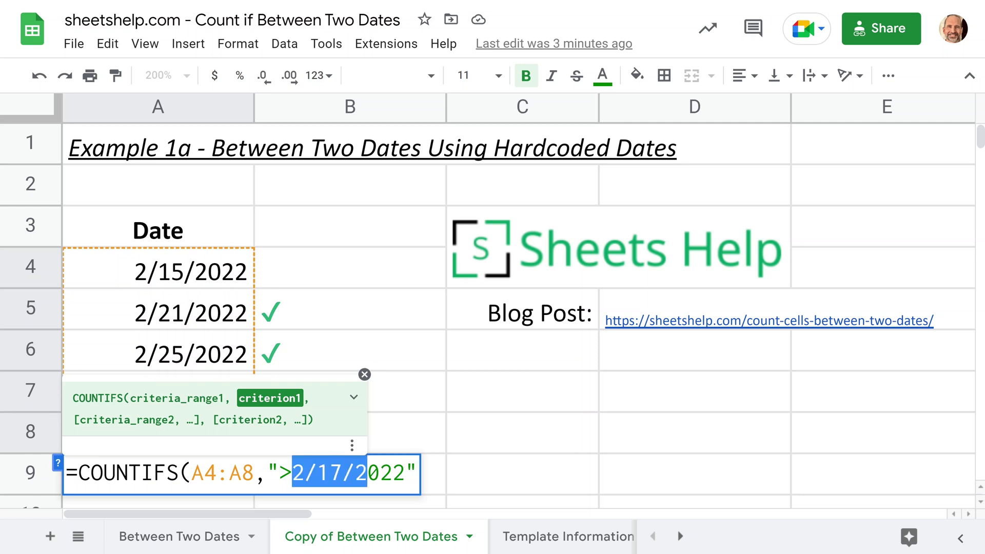
{"action": "key", "text": "shift+Right"}
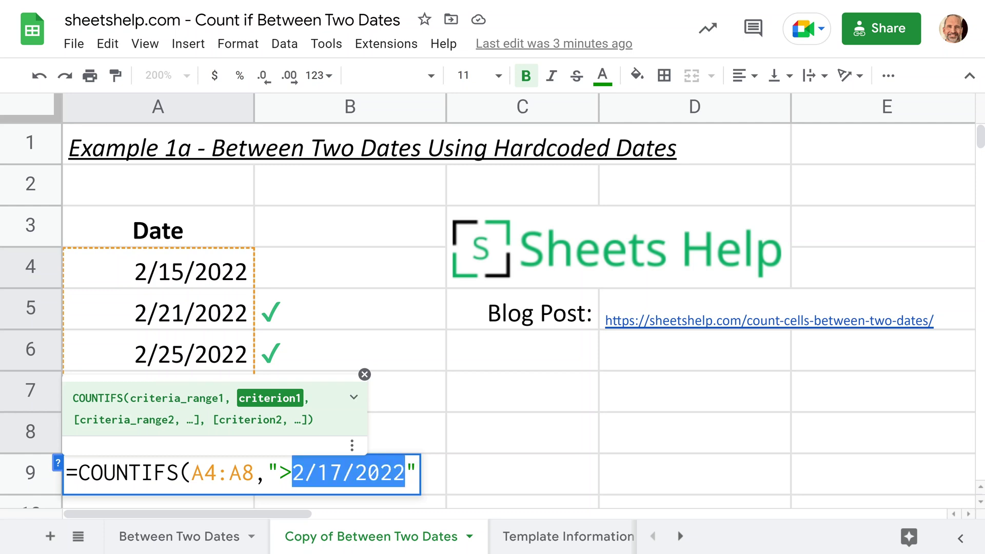
{"action": "key", "text": "Right"}
{"action": "key", "text": "shift+Left"}
{"action": "key", "text": "shift+Left"}
{"action": "key", "text": "shift+Left"}
{"action": "key", "text": "shift+Left"}
{"action": "key", "text": "shift+Left"}
{"action": "key", "text": "shift+Left"}
{"action": "key", "text": "shift+Left"}
{"action": "key", "text": "shift+Left"}
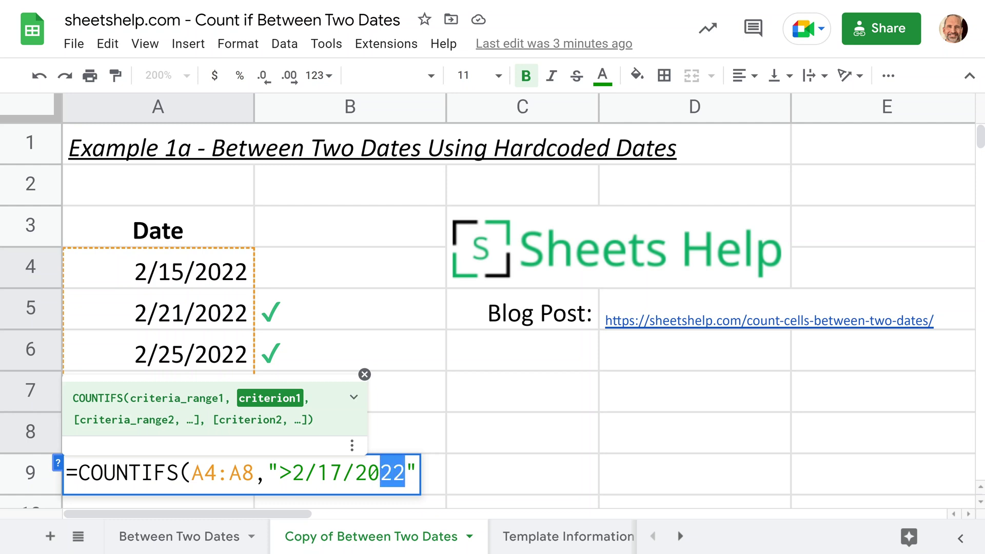
{"action": "key", "text": "Left"}
{"action": "key", "text": "Left"}
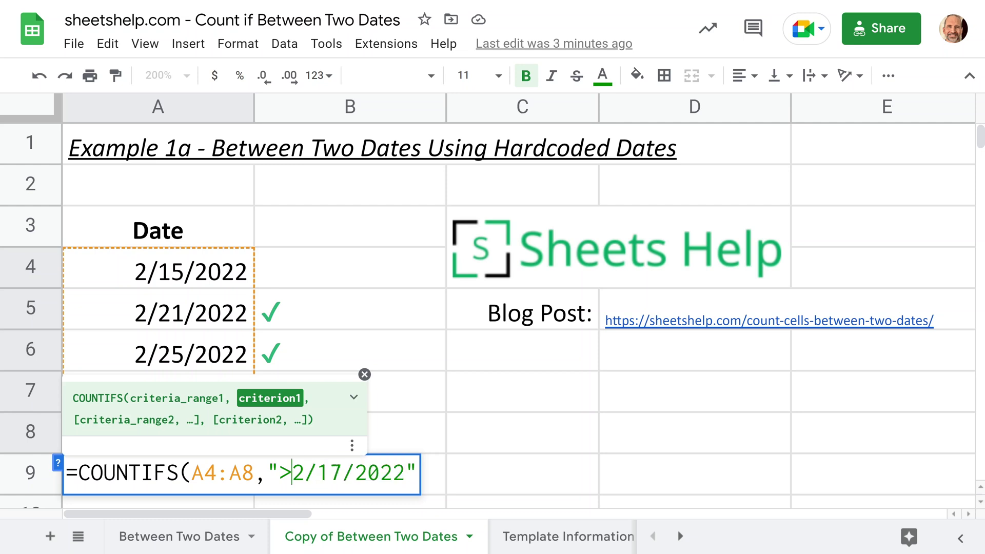
{"action": "key", "text": "shift+Right"}
{"action": "key", "text": "shift+Right"}
{"action": "key", "text": "shift+Right"}
{"action": "key", "text": "shift+Right"}
{"action": "key", "text": "shift+Right"}
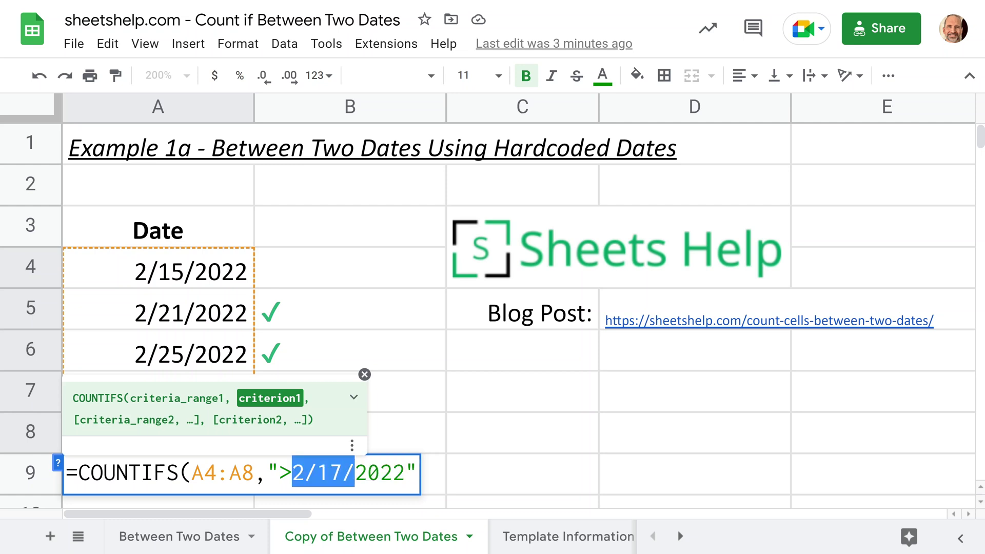
Add the second criterion A4:A8,"<2/28/2022" and close the formula.
{"action": "left_click", "coordinate": [417, 471]}
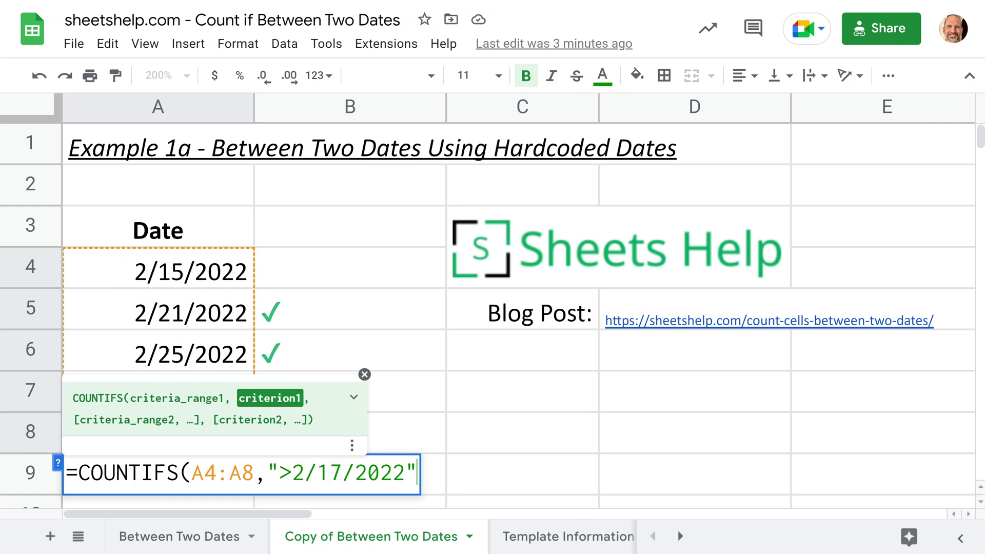
{"action": "type", "text": ","}
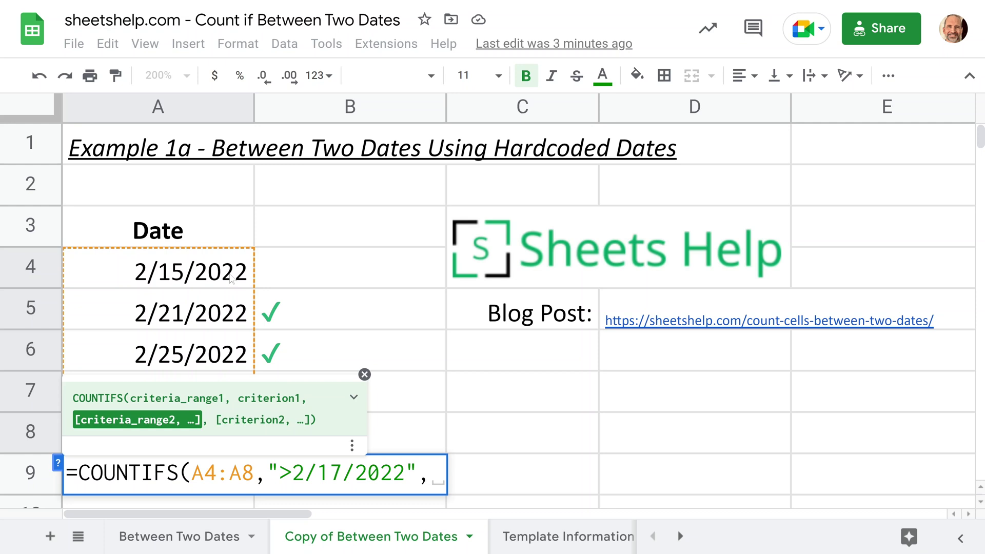
{"action": "left_click_drag", "start_coordinate": [230, 279], "coordinate": [227, 427]}
{"action": "type", "text": ", "}
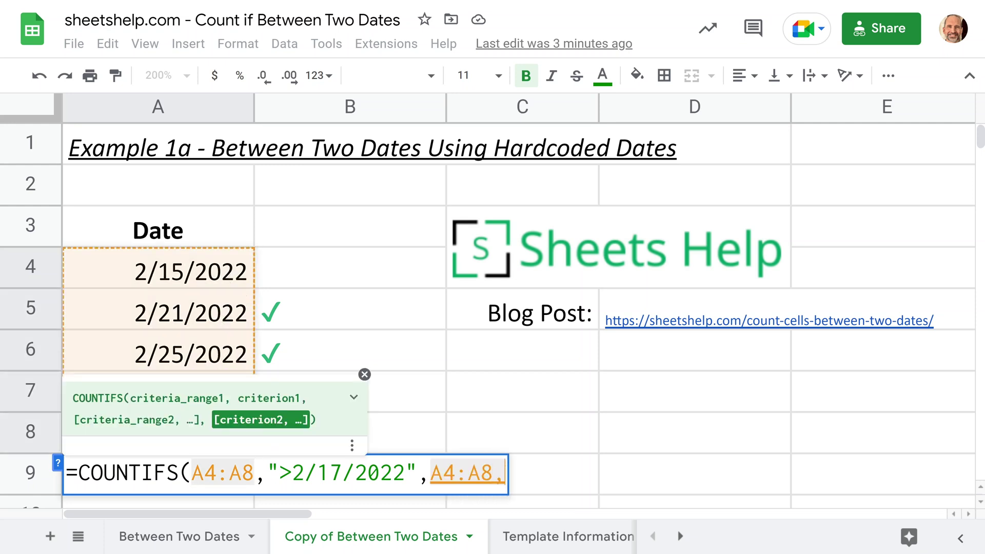
{"action": "type", "text": "\""}
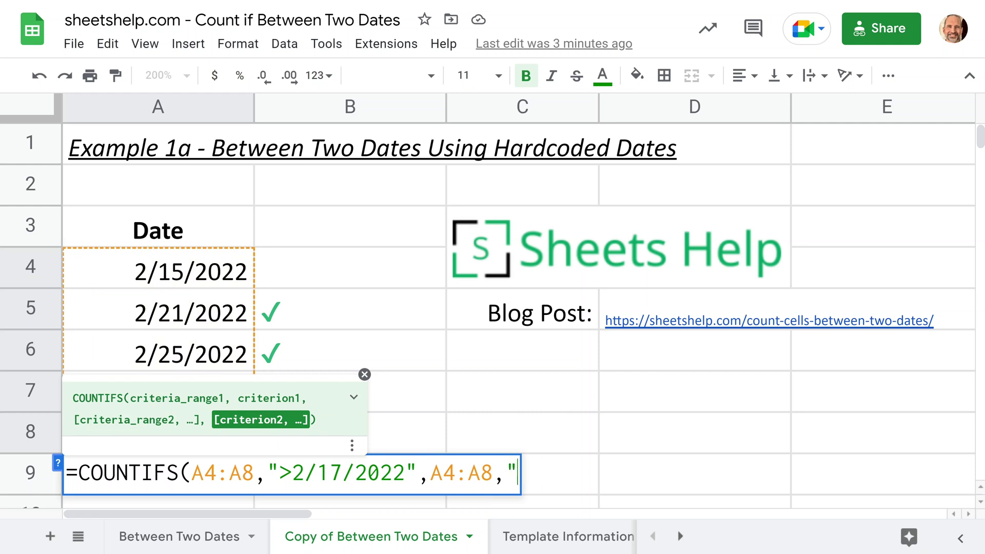
{"action": "type", "text": "<2/28/2022\")"}
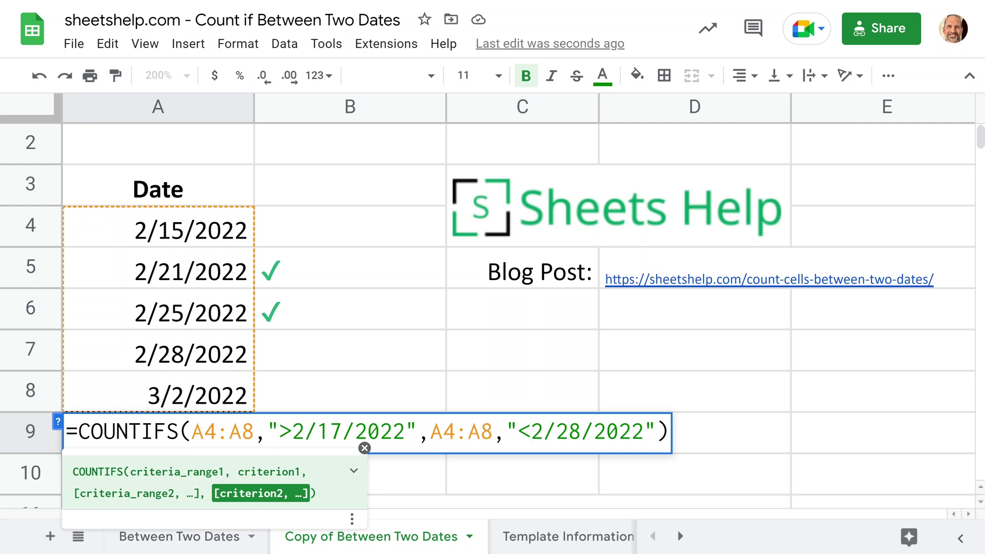
Enter the A9 formula, showing 2, and reopen it for review without changes.
{"action": "key", "text": "Return"}
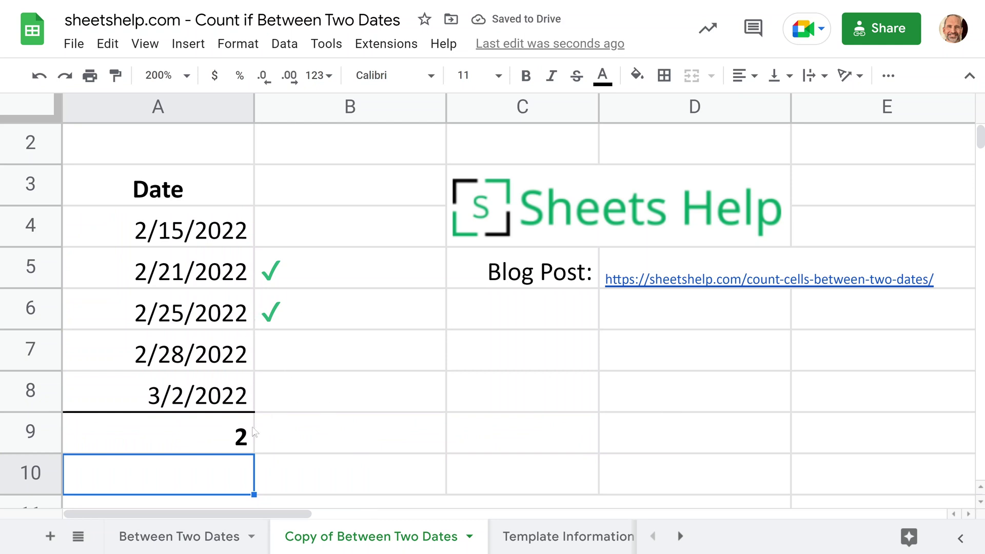
{"action": "left_click", "coordinate": [222, 438]}
{"action": "key", "text": "F2"}
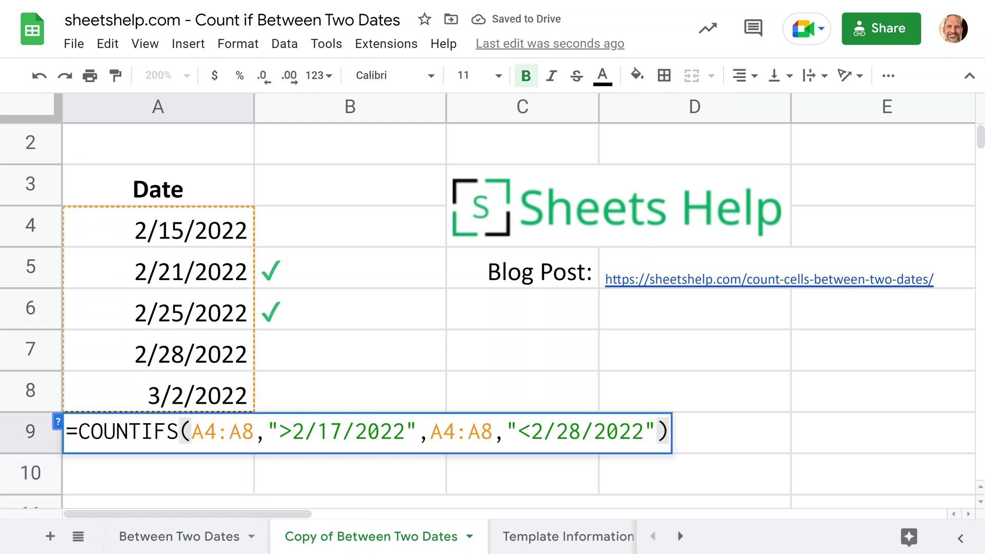
{"action": "key", "text": "Return"}
In Example 1b, point out start date C14 and end date C15, then select A19.
{"action": "key", "text": "Down"}
{"action": "key", "text": "Down"}
{"action": "key", "text": "Down"}
{"action": "key", "text": "Down"}
{"action": "key", "text": "Down"}
{"action": "key", "text": "Down"}
{"action": "key", "text": "Down"}
{"action": "key", "text": "Down"}
{"action": "key", "text": "Down"}
{"action": "key", "text": "Down"}
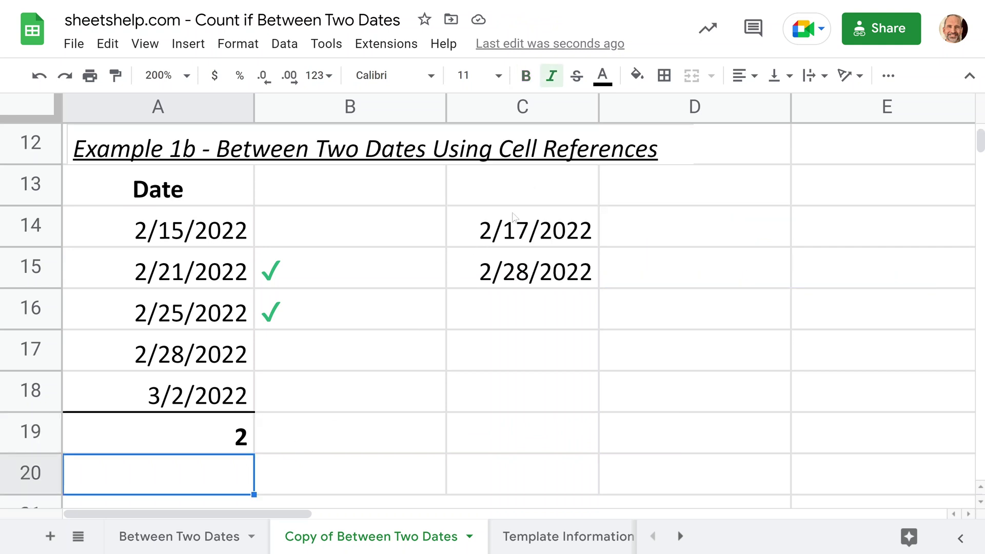
{"action": "left_click", "coordinate": [536, 230]}
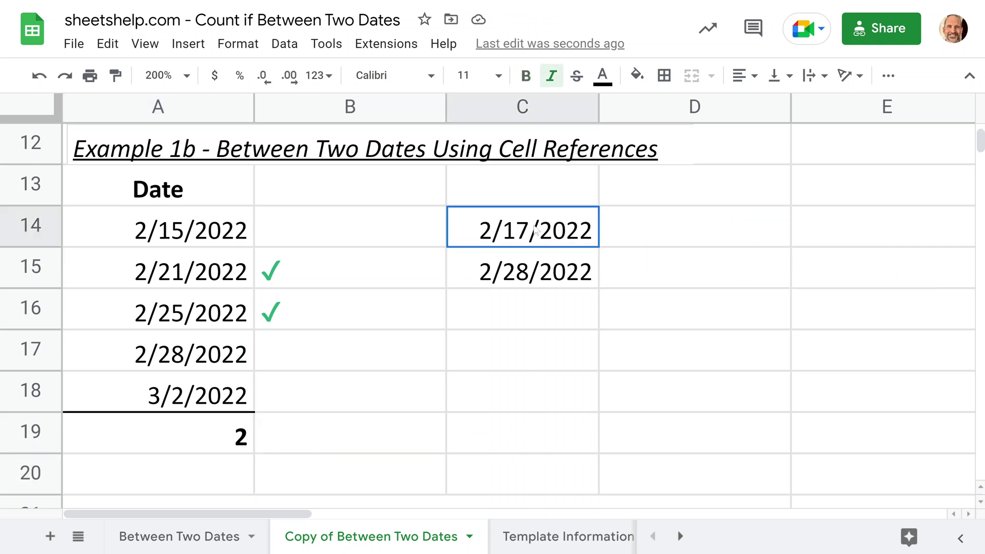
{"action": "left_click", "coordinate": [555, 276]}
{"action": "left_click", "coordinate": [491, 232]}
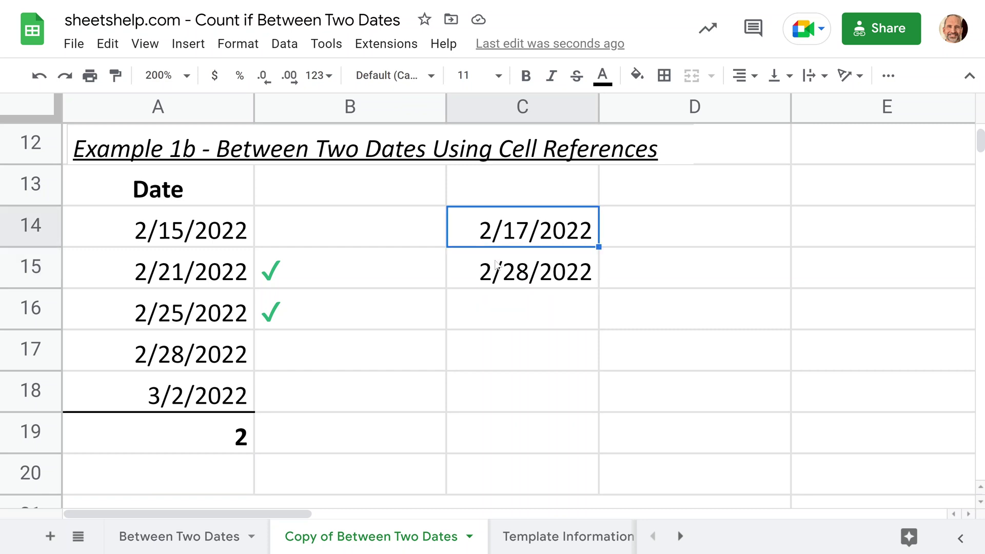
{"action": "left_click", "coordinate": [497, 264]}
{"action": "left_click", "coordinate": [178, 450]}
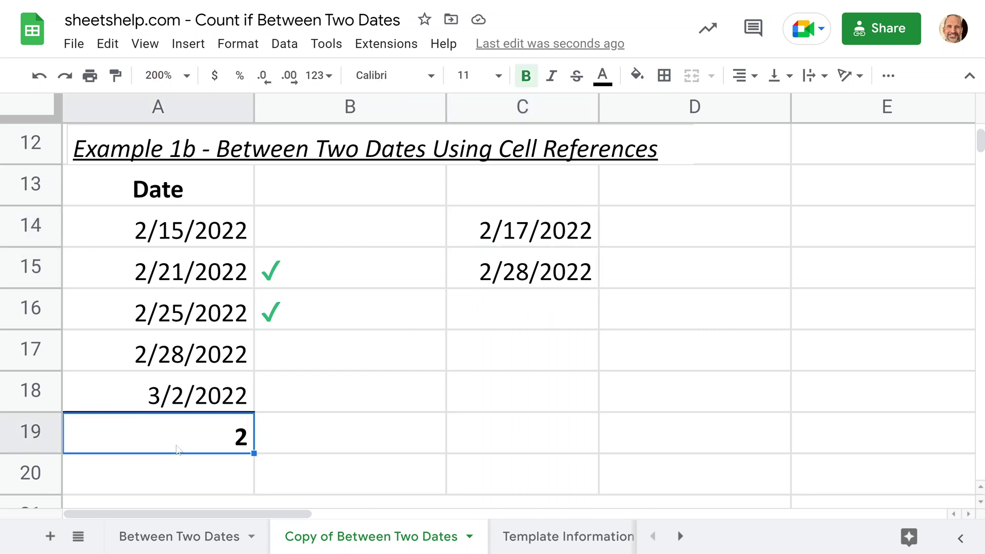
Clear A19 and start =COUNTIFS(A14:A18,">"&C14 linking to the start-date cell.
{"action": "key", "text": "Delete"}
{"action": "type", "text": "=COUNT"}
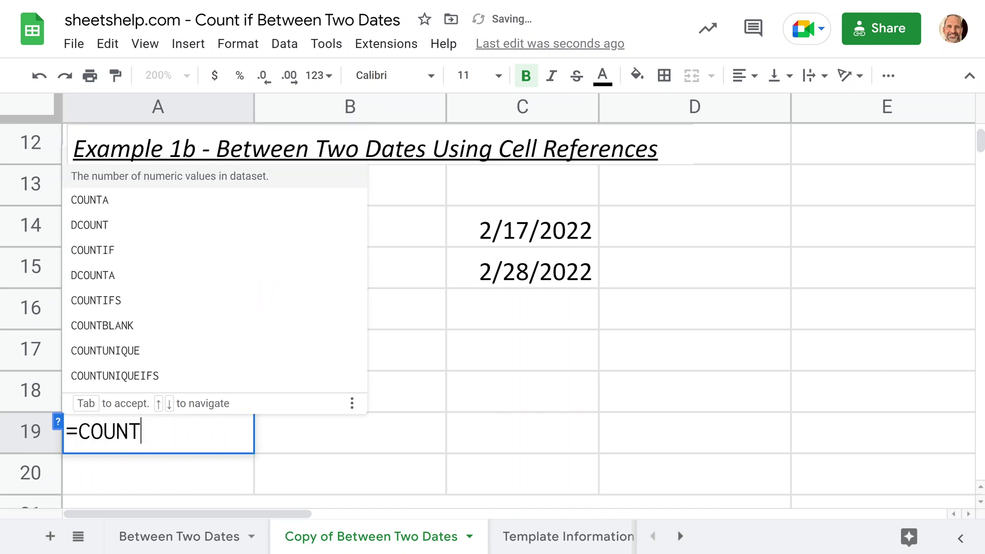
{"action": "type", "text": "IFS("}
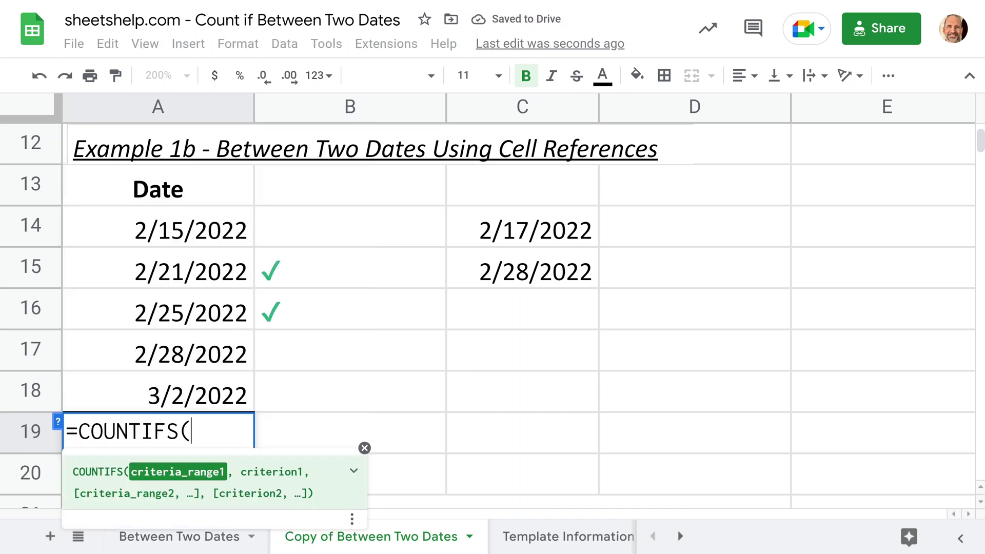
{"action": "left_click_drag", "start_coordinate": [203, 244], "coordinate": [214, 386]}
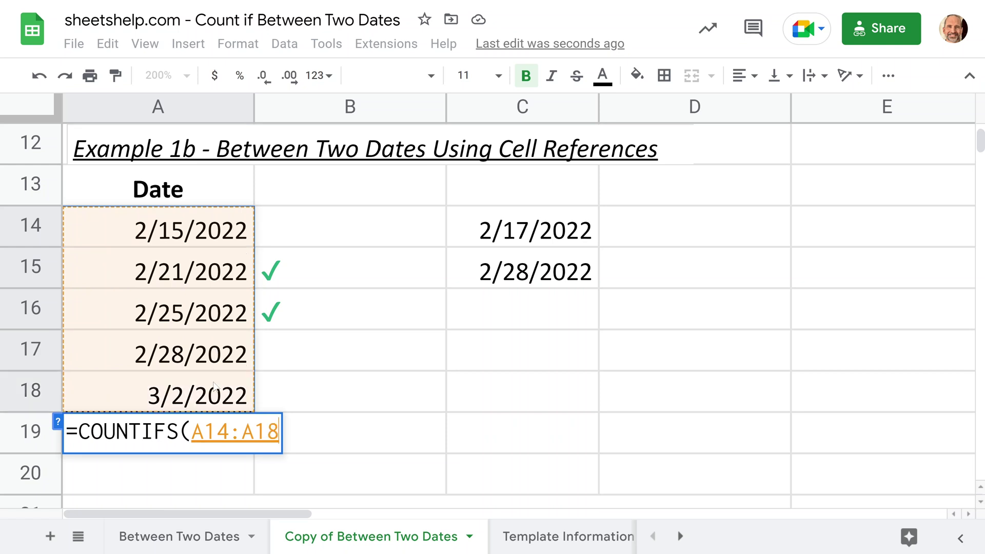
{"action": "type", "text": ","}
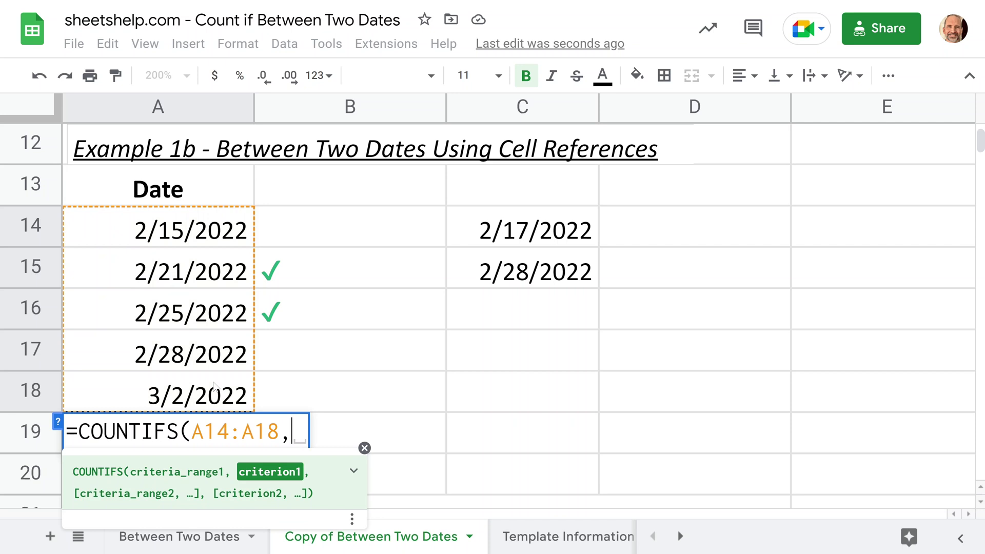
{"action": "type", "text": "\""}
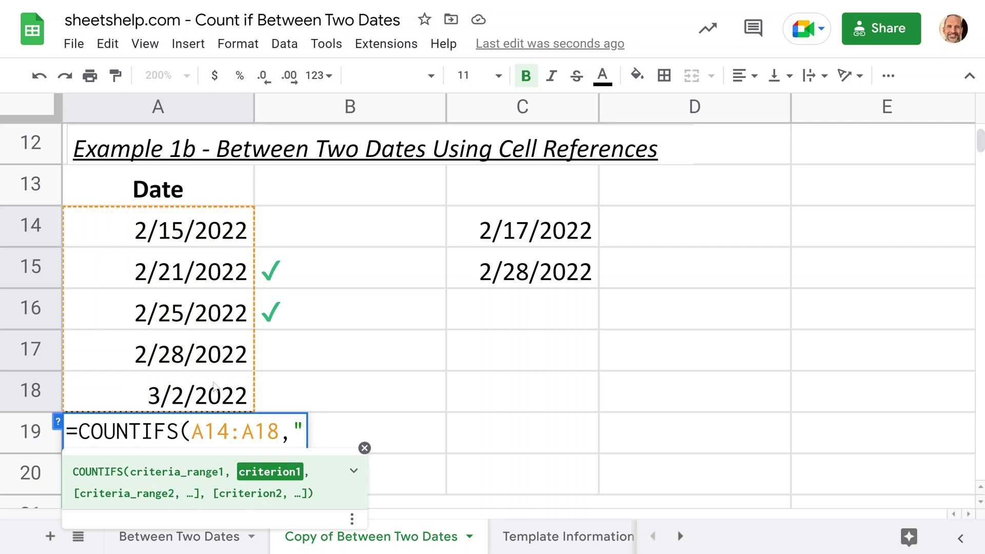
{"action": "type", "text": ">"}
{"action": "type", "text": "\""}
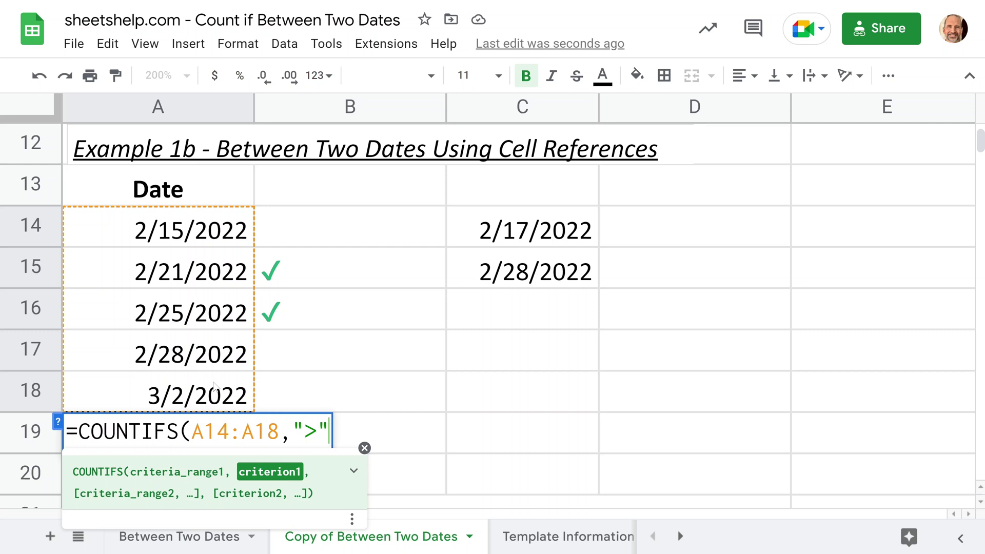
{"action": "type", "text": "&"}
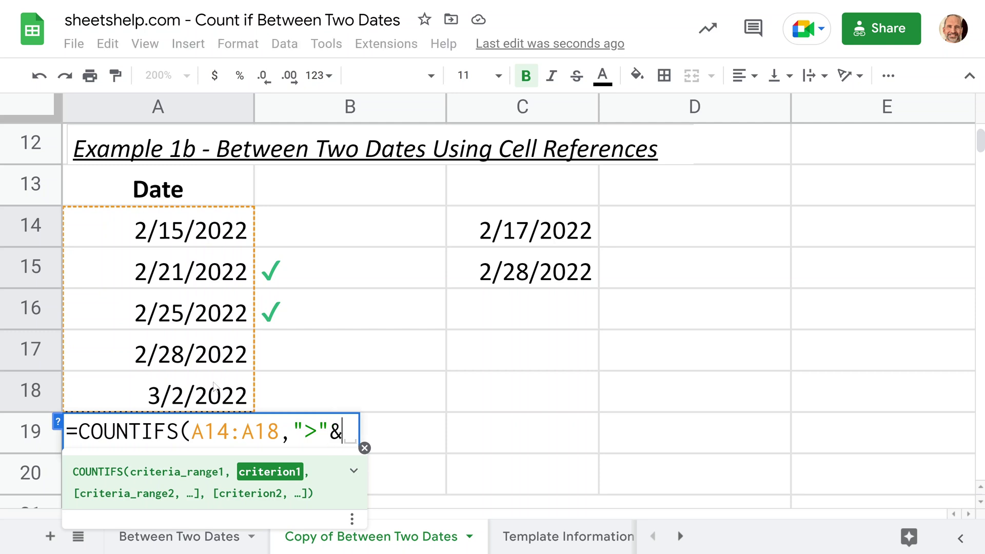
{"action": "left_click", "coordinate": [476, 233]}
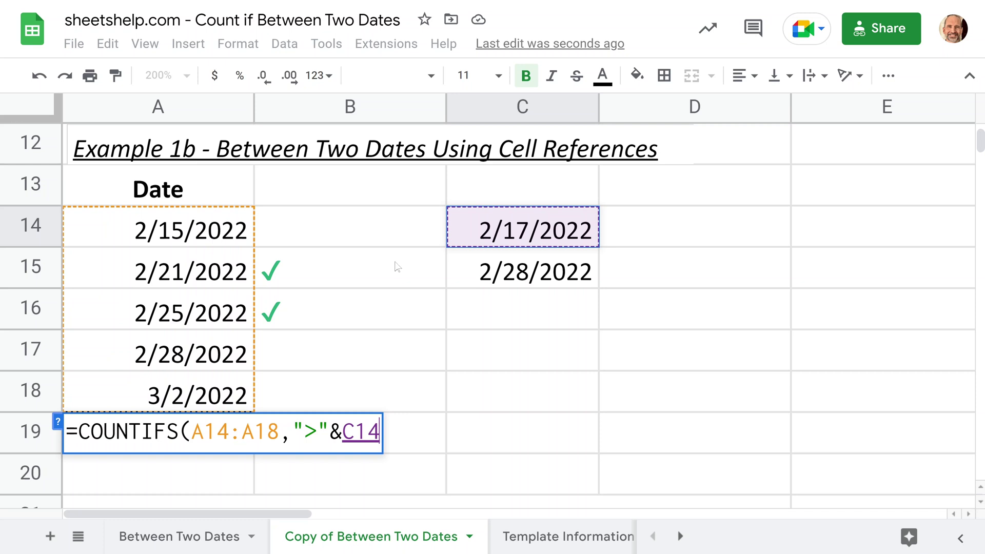
Add A14:A18,"<"&C15 as the end criterion and enter the formula, returning 2.
{"action": "type", "text": ","}
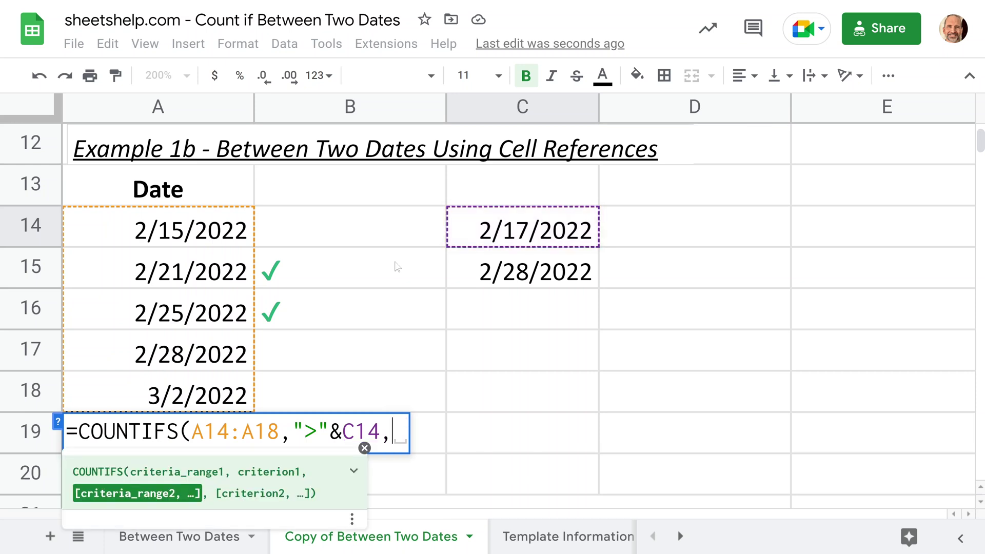
{"action": "left_click_drag", "start_coordinate": [218, 241], "coordinate": [195, 384]}
{"action": "type", "text": ","}
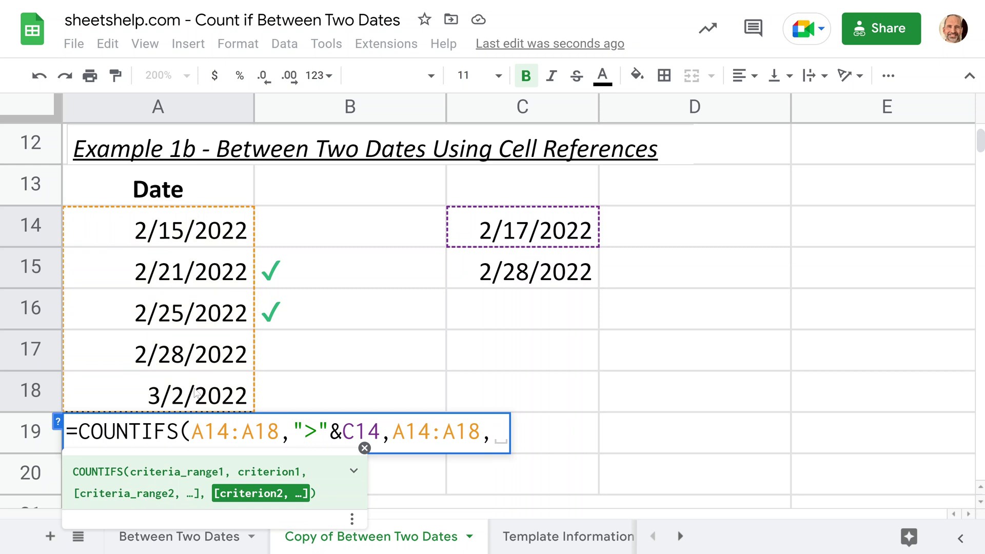
{"action": "type", "text": "\"<"}
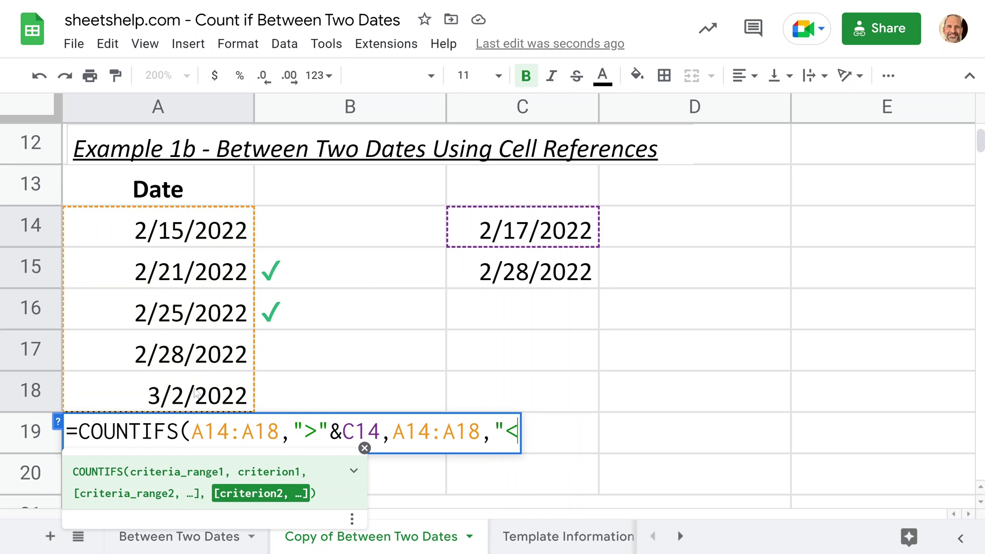
{"action": "type", "text": "\"&"}
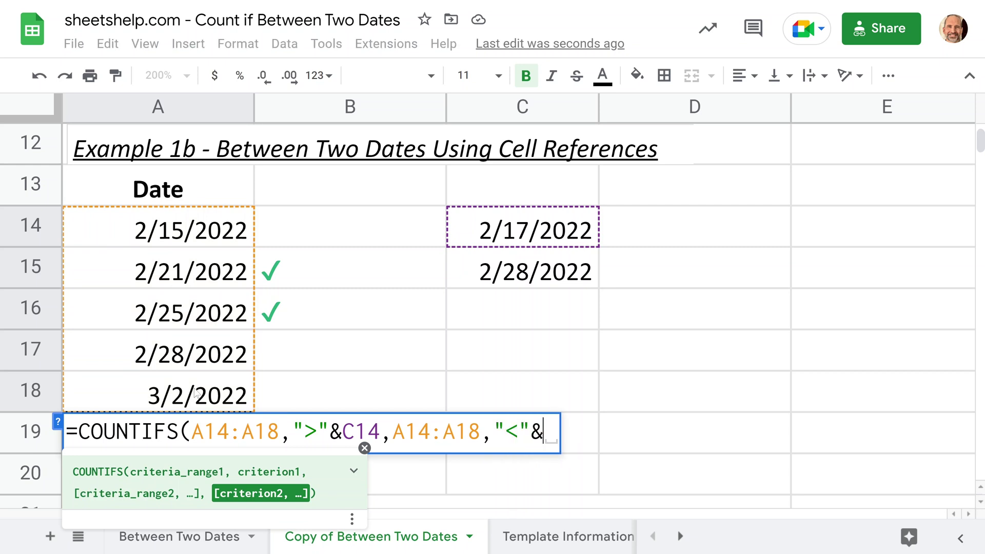
{"action": "left_click", "coordinate": [530, 273]}
{"action": "type", "text": ")"}
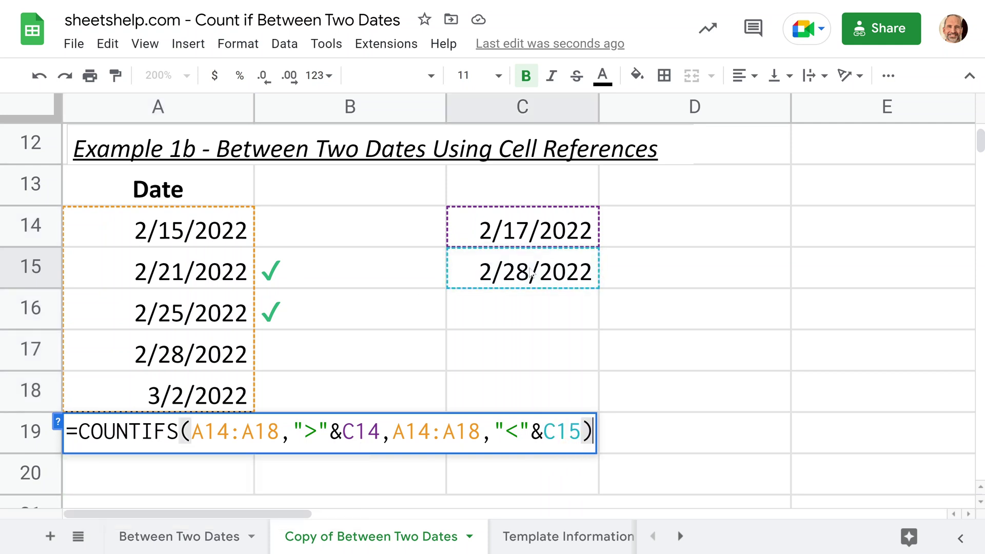
{"action": "key", "text": "Return"}
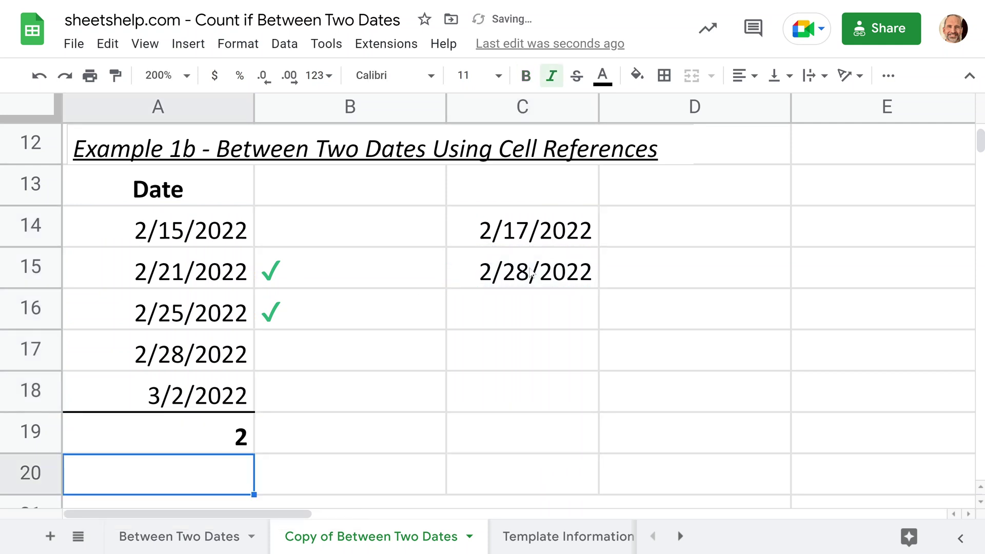
Reopen the A19 formula to review its references, leaving it unchanged.
{"action": "left_click", "coordinate": [187, 432]}
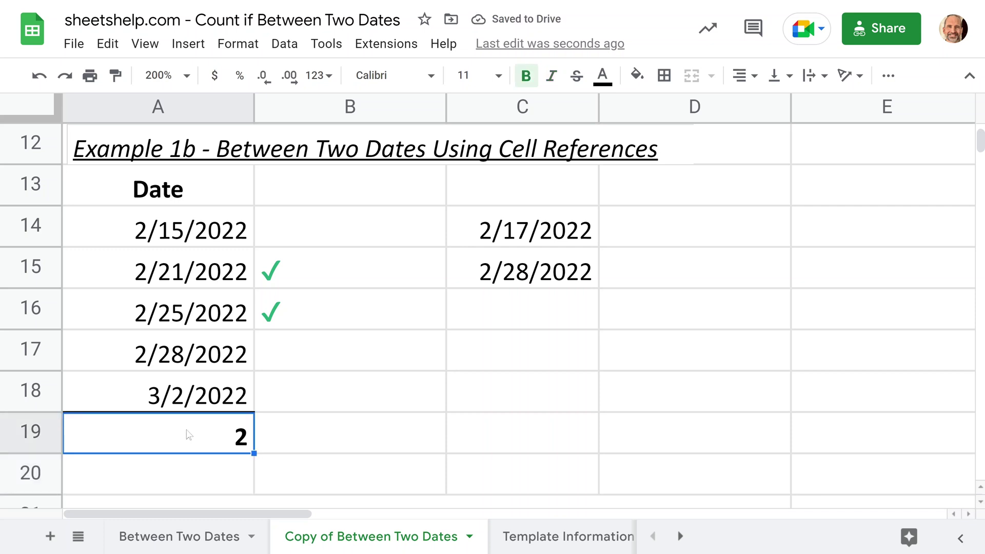
{"action": "double_click", "coordinate": [189, 435]}
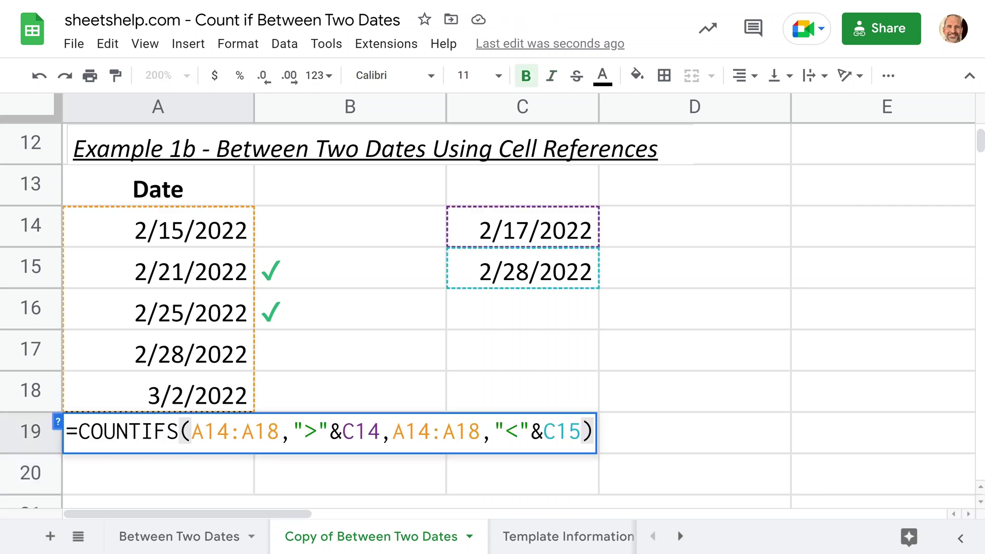
{"action": "key", "text": "Escape"}
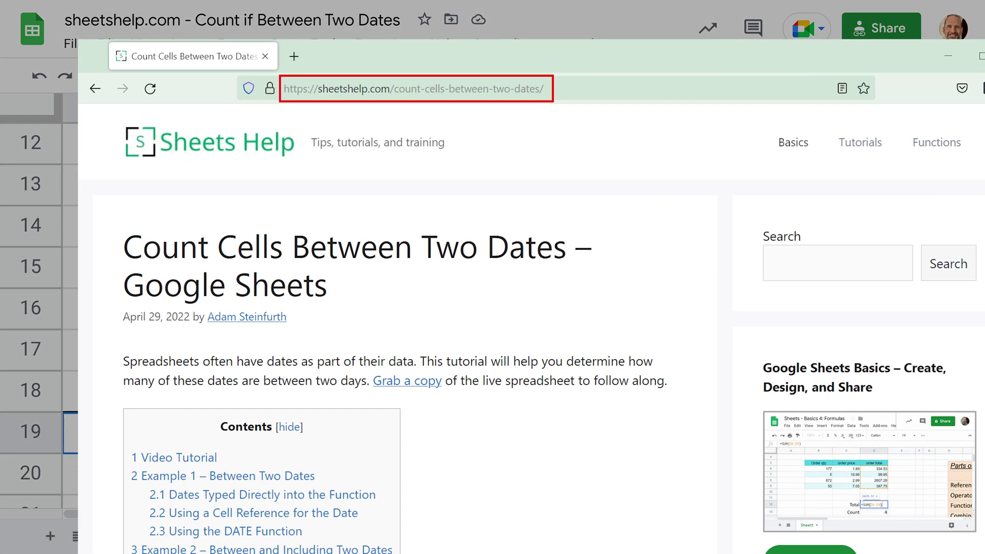
Scroll the page and move to the empty cell below the Example 1c dates.
{"action": "scroll", "coordinate": [31, 308], "scroll_direction": "up", "scroll_amount": 4}
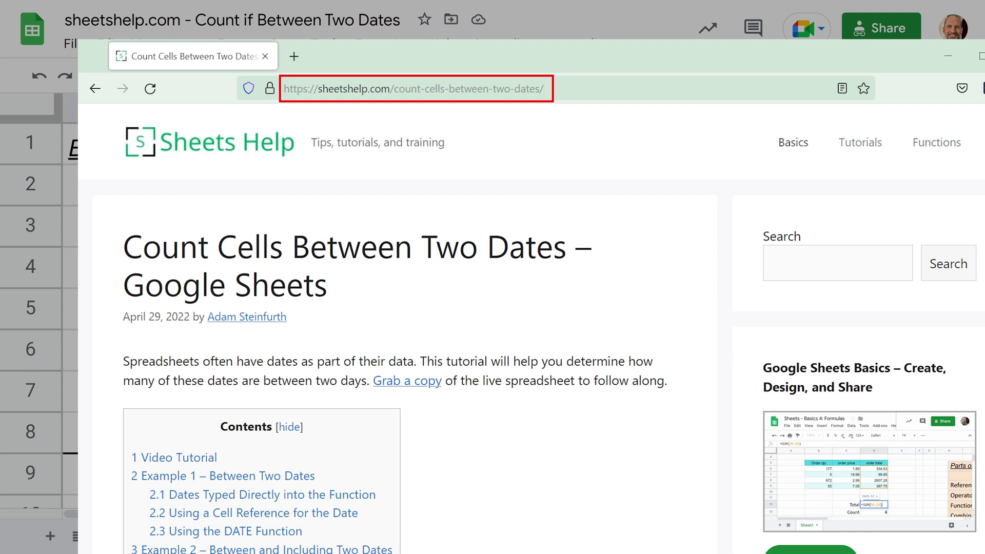
{"action": "scroll", "coordinate": [31, 308], "scroll_direction": "down", "scroll_amount": 6}
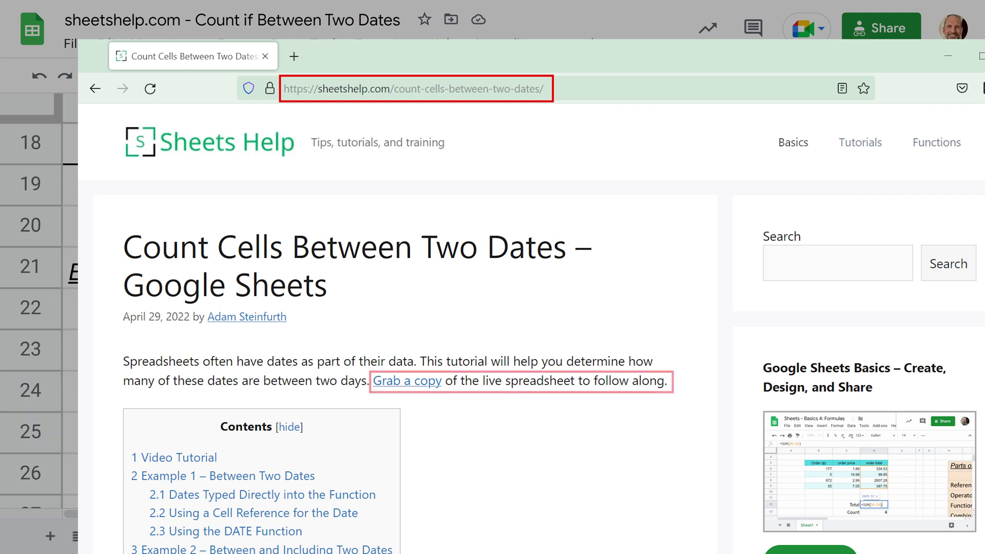
{"action": "key", "text": "Down"}
{"action": "key", "text": "Down"}
{"action": "key", "text": "Down"}
{"action": "key", "text": "Down"}
{"action": "key", "text": "Down"}
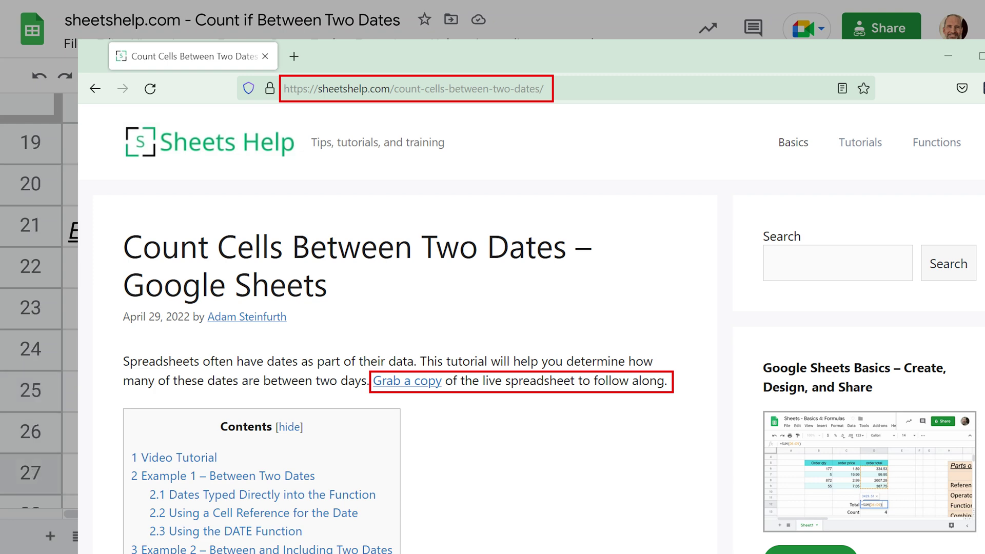
Type =COUNTIFS(A24:A28,DATE(2022,2,17), in A29, selecting the range by keyboard.
{"action": "type", "text": "="}
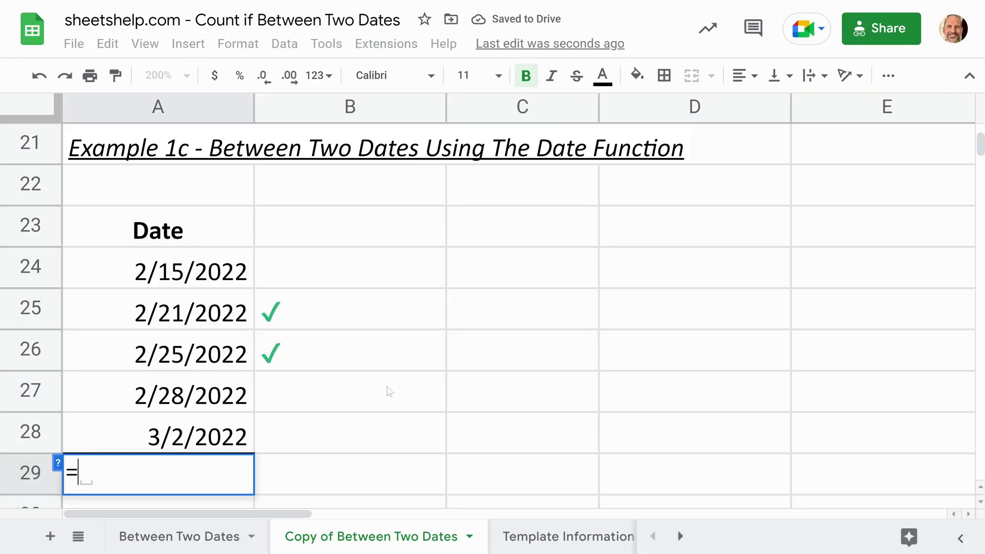
{"action": "type", "text": "COUNTI"}
{"action": "key", "text": "BackSpace"}
{"action": "type", "text": "I"}
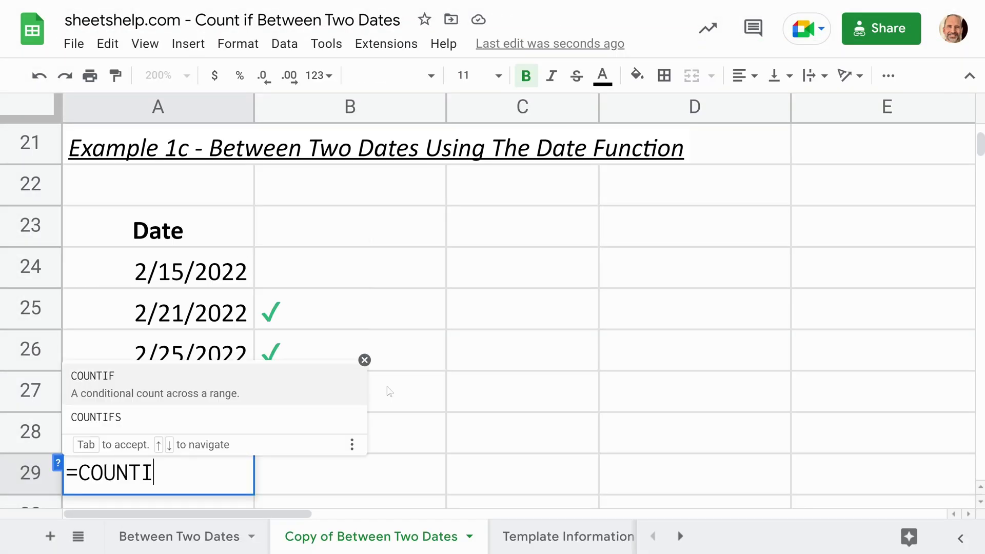
{"action": "type", "text": "FS("}
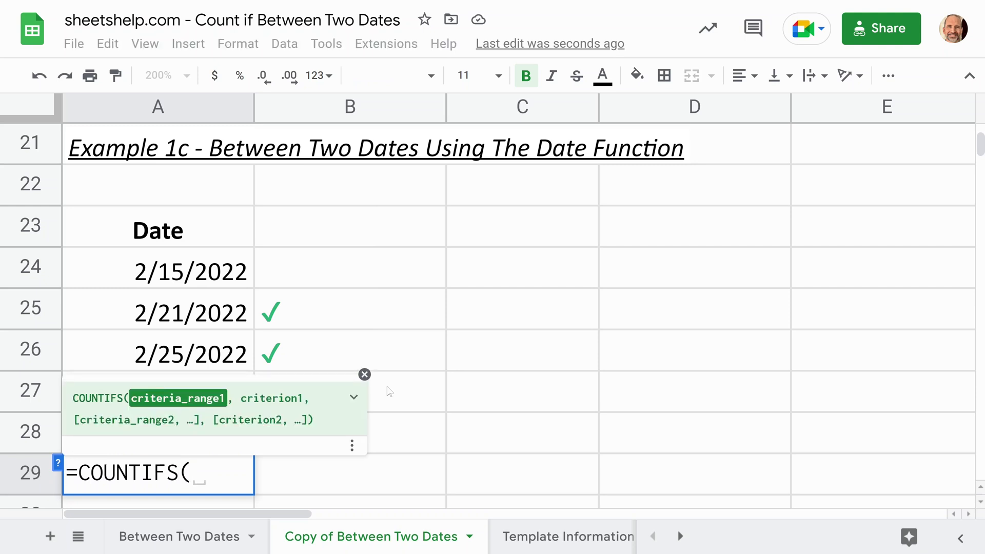
{"action": "key", "text": "Up"}
{"action": "key", "text": "shift+Up"}
{"action": "key", "text": "shift+Up"}
{"action": "key", "text": "shift+Up"}
{"action": "key", "text": "shift+Up"}
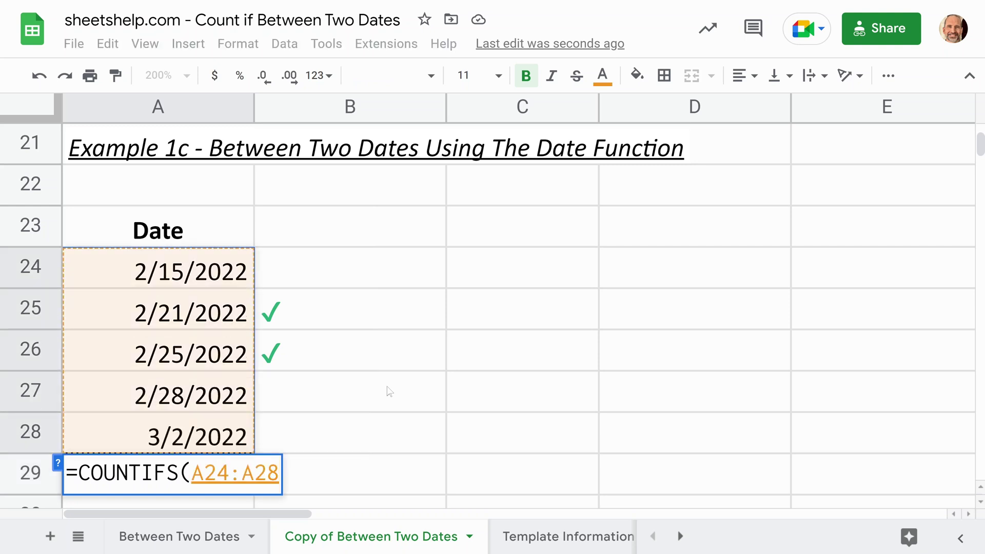
{"action": "type", "text": ","}
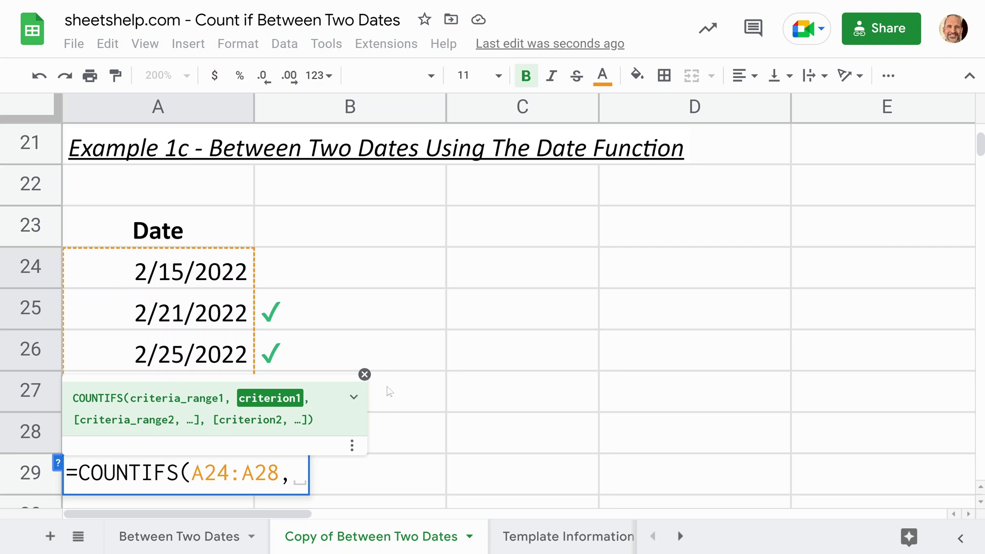
{"action": "type", "text": "DATE"}
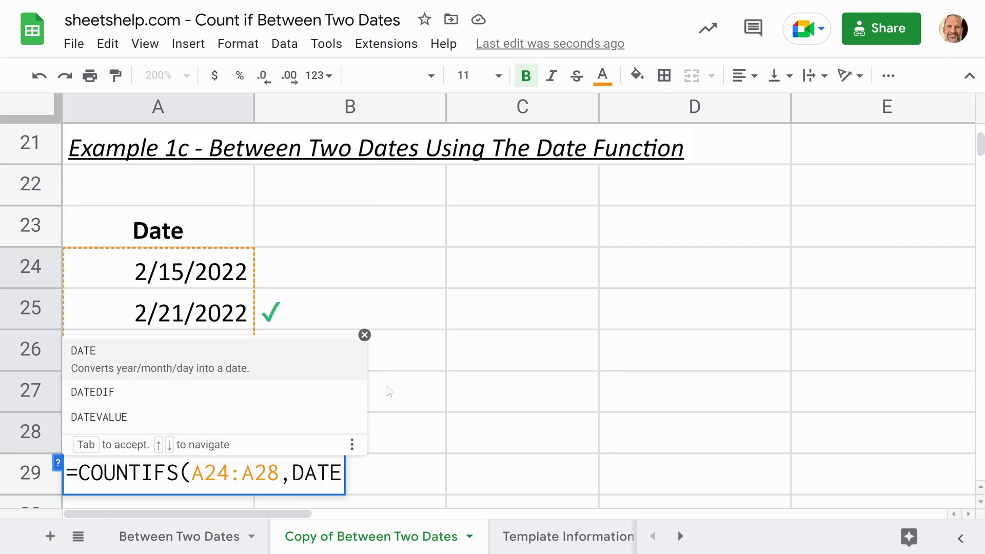
{"action": "type", "text": "("}
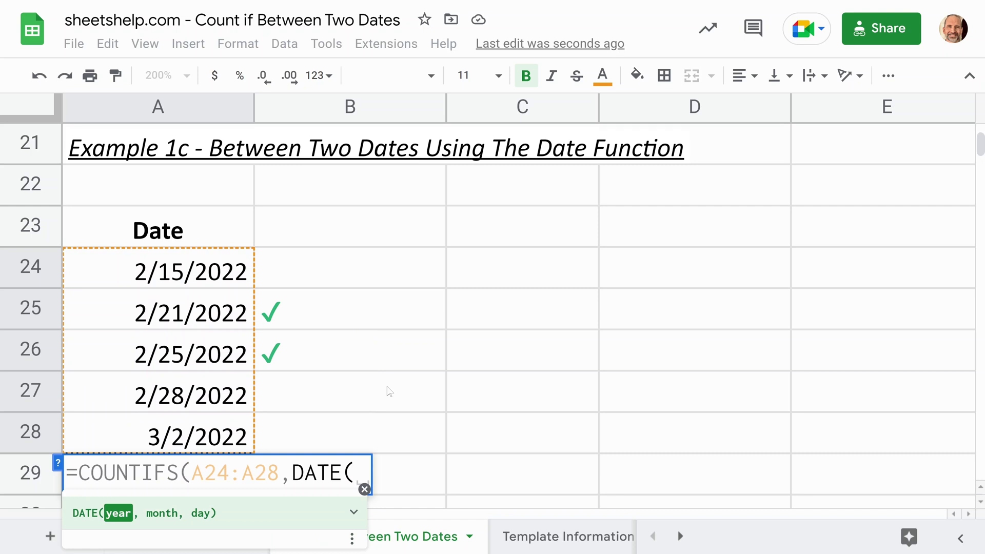
{"action": "type", "text": "20"}
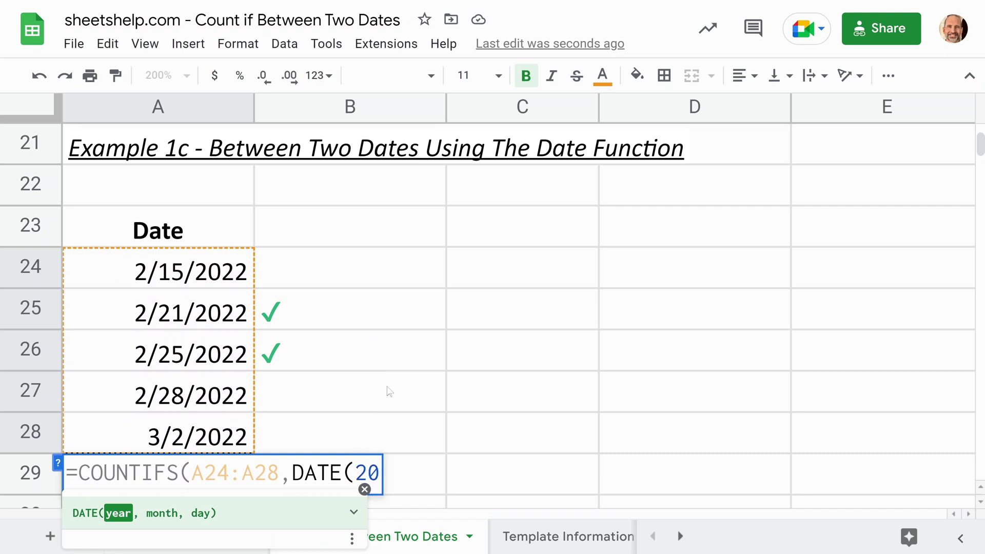
{"action": "type", "text": "22"}
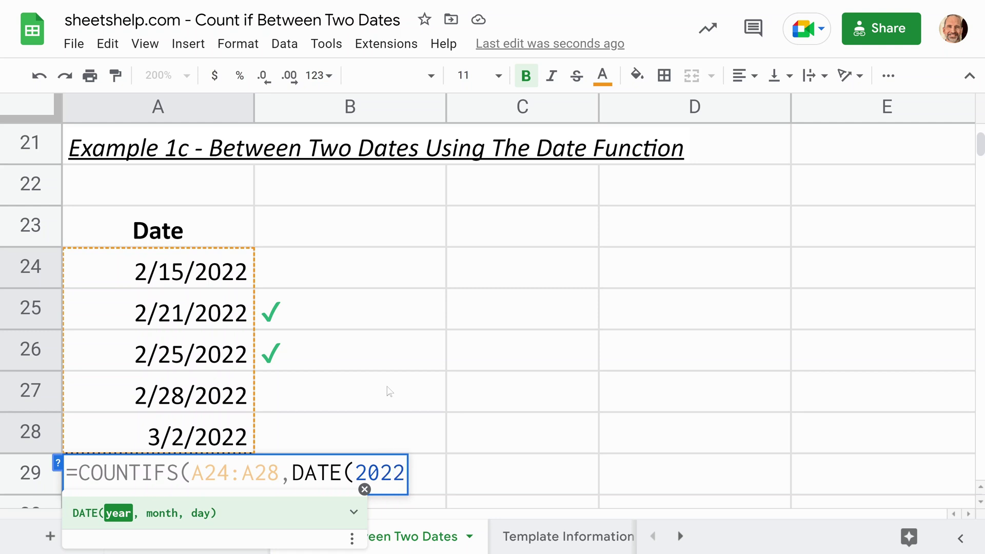
{"action": "type", "text": ","}
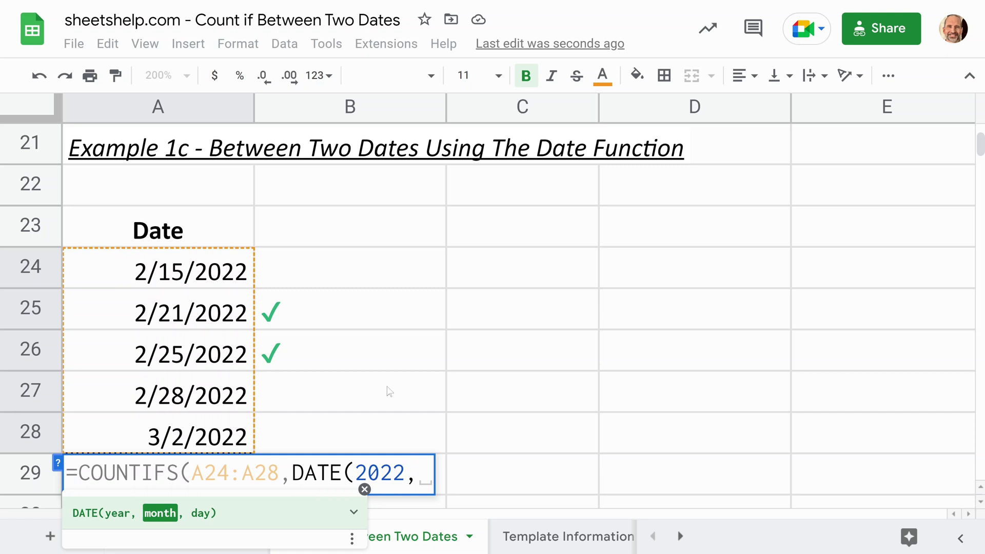
{"action": "type", "text": "2"}
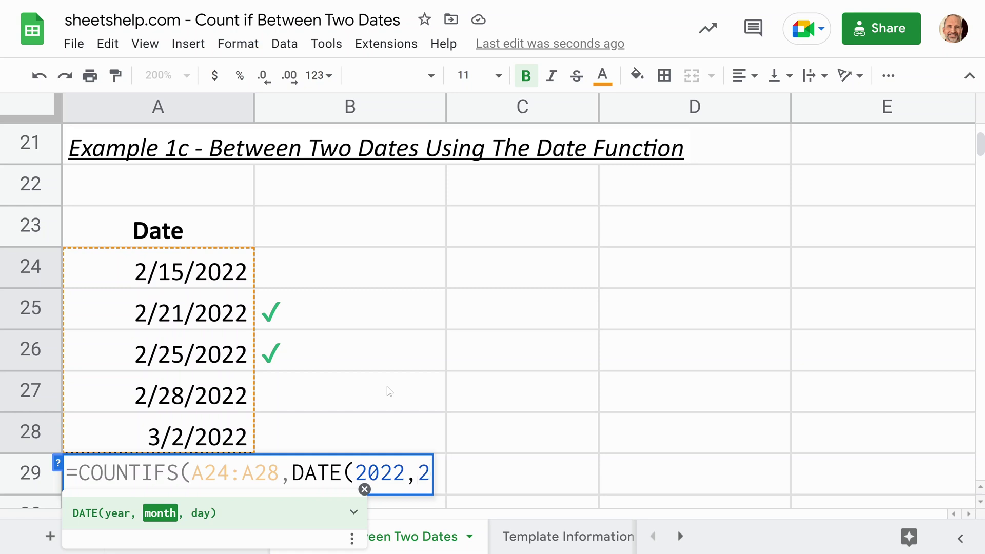
{"action": "type", "text": ","}
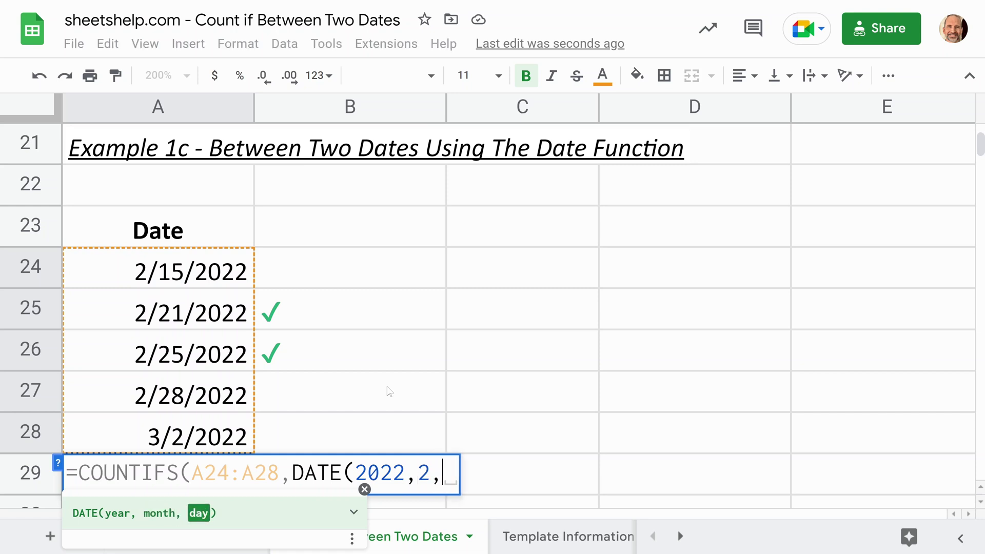
{"action": "type", "text": "17"}
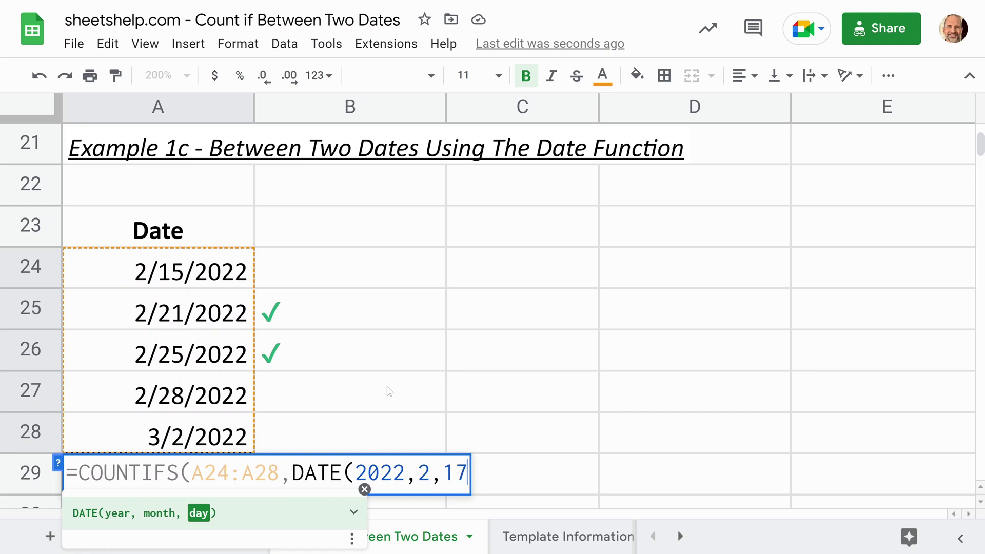
{"action": "type", "text": ")"}
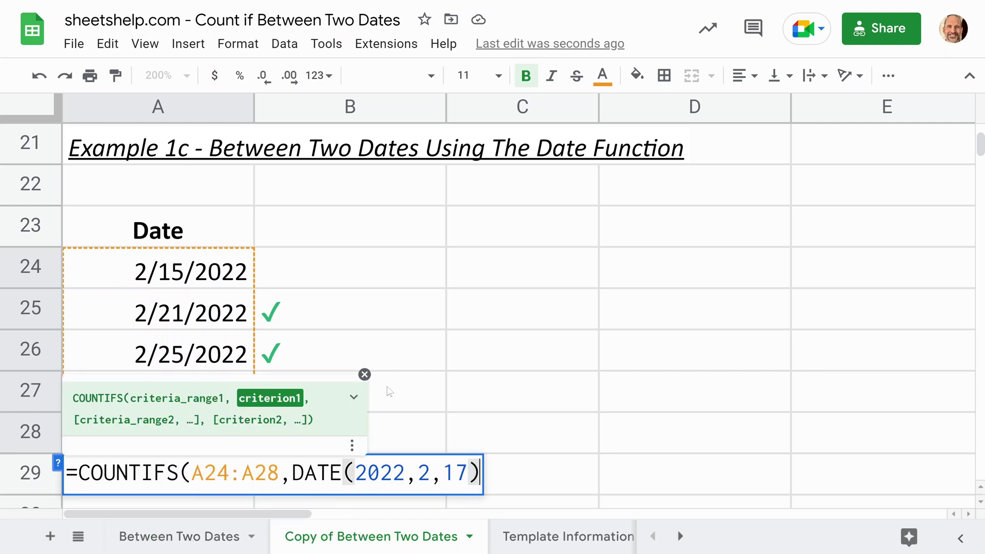
{"action": "type", "text": ","}
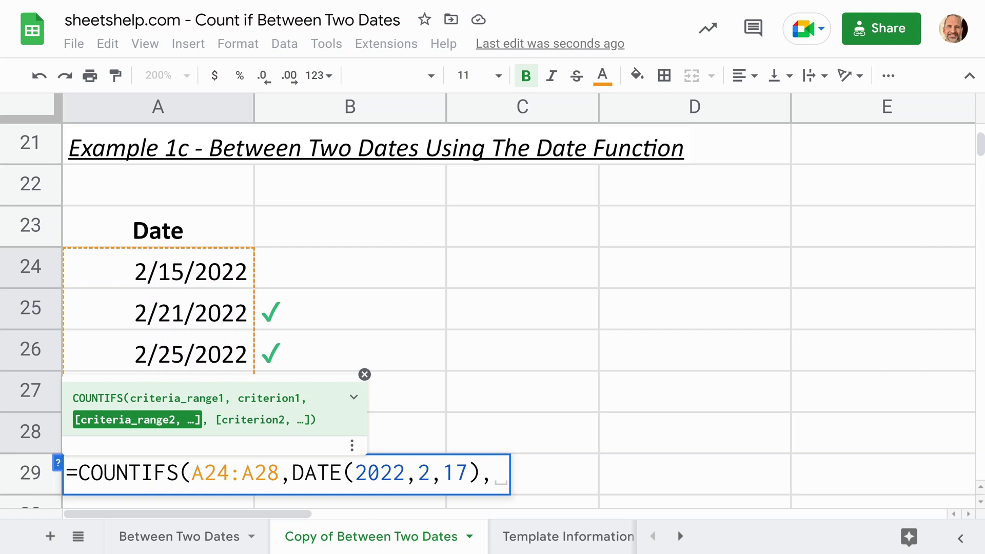
Insert ">"& before DATE(2022,2,17) in the first criterion.
{"action": "left_click", "coordinate": [291, 472]}
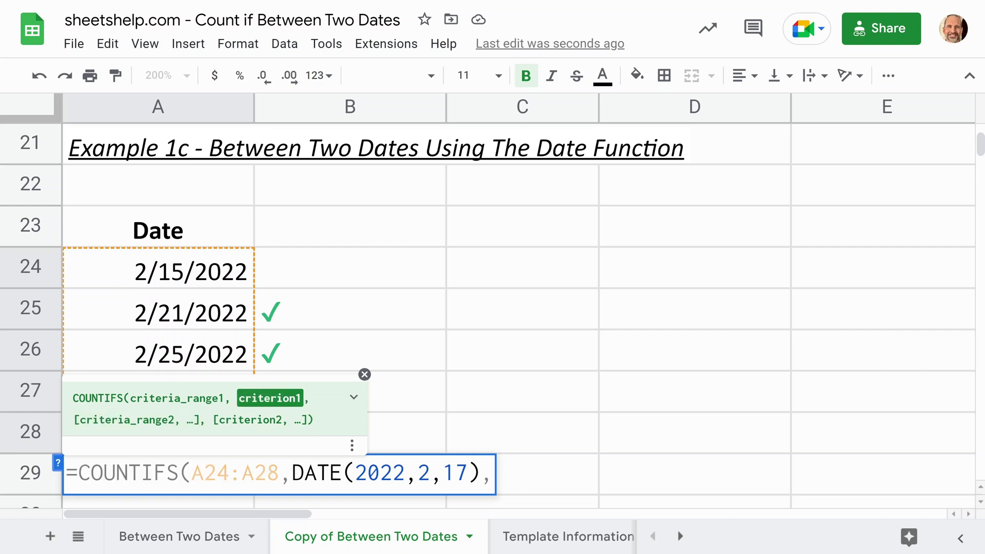
{"action": "type", "text": "\">\""}
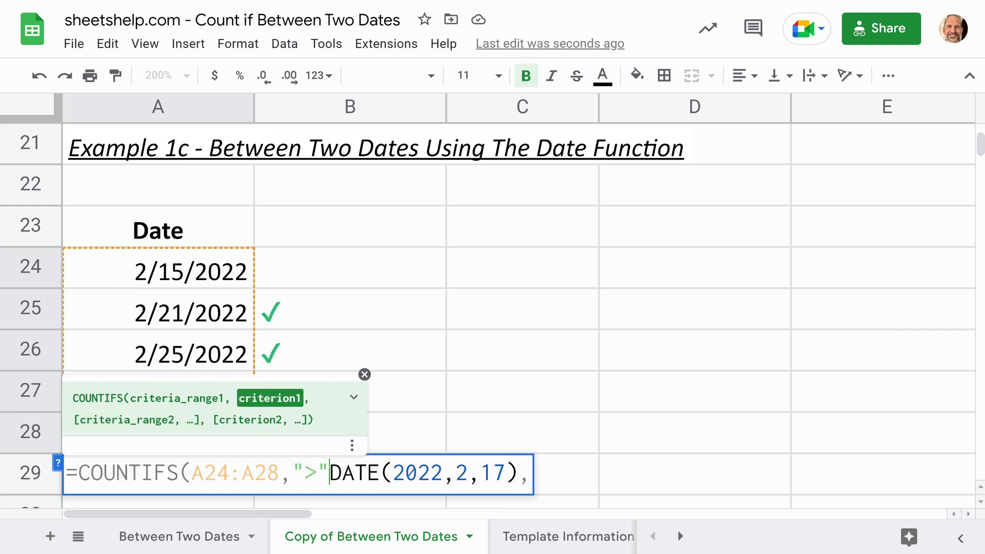
{"action": "type", "text": "&"}
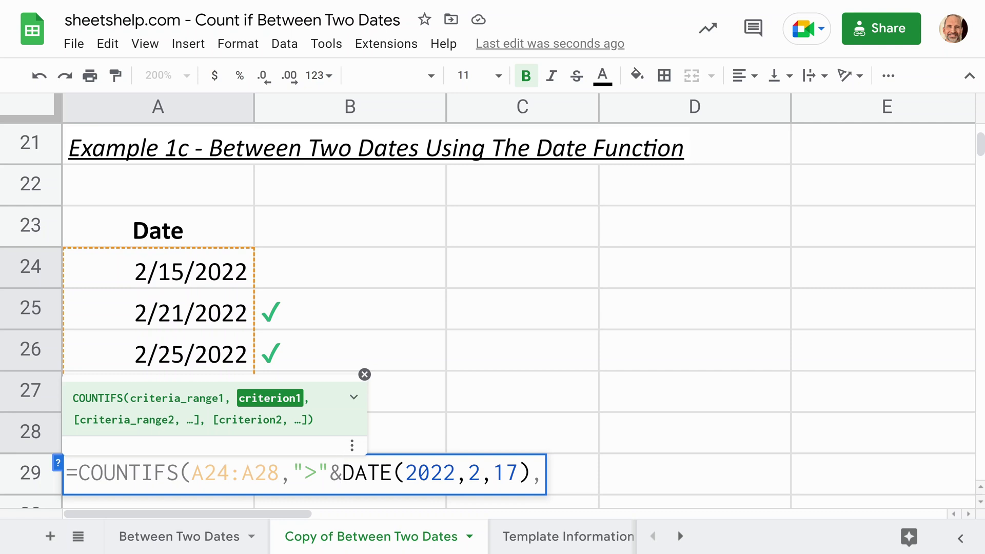
{"action": "left_click", "coordinate": [543, 472]}
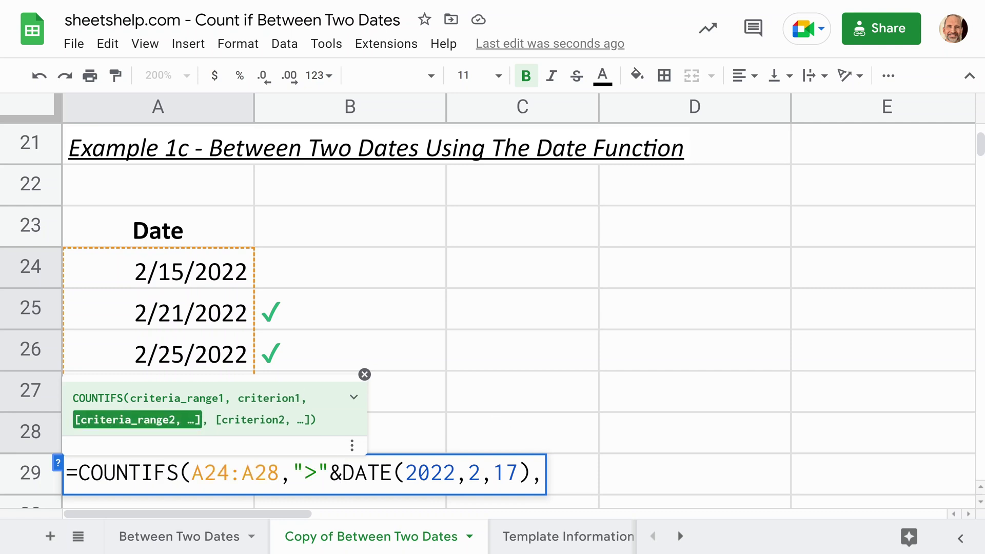
Reuse A24:A28 with "<"&DATE(2022,2,28) as the second criterion and enter it, returning 2.
{"action": "left_click", "coordinate": [192, 472]}
{"action": "key", "text": "shift+Right"}
{"action": "key", "text": "shift+Right"}
{"action": "key", "text": "shift+Right"}
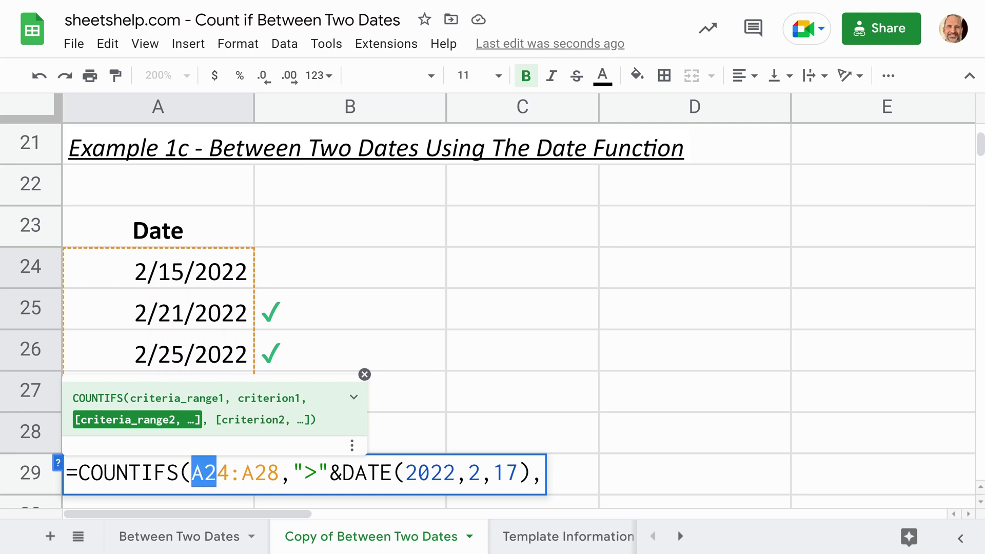
{"action": "key", "text": "shift+Right"}
{"action": "key", "text": "shift+Right"}
{"action": "key", "text": "shift+Right"}
{"action": "key", "text": "shift+Right"}
{"action": "key", "text": "shift+Right"}
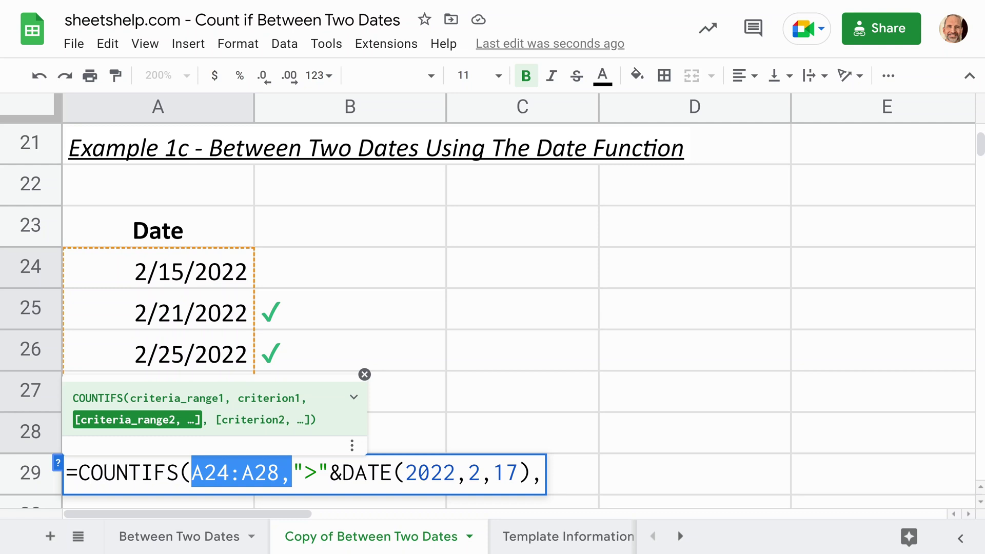
{"action": "key", "text": "shift+Right"}
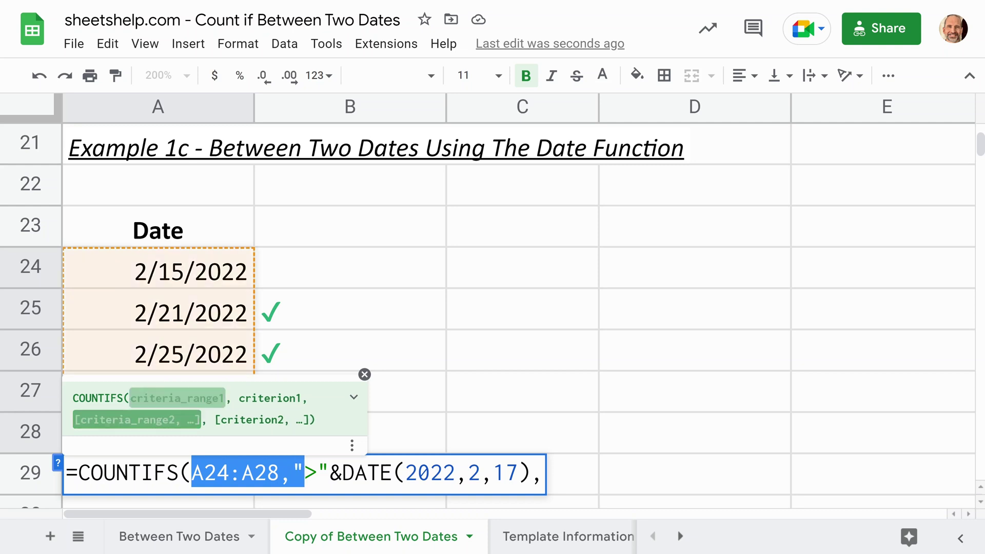
{"action": "key", "text": "ctrl+c"}
{"action": "key", "text": "Right"}
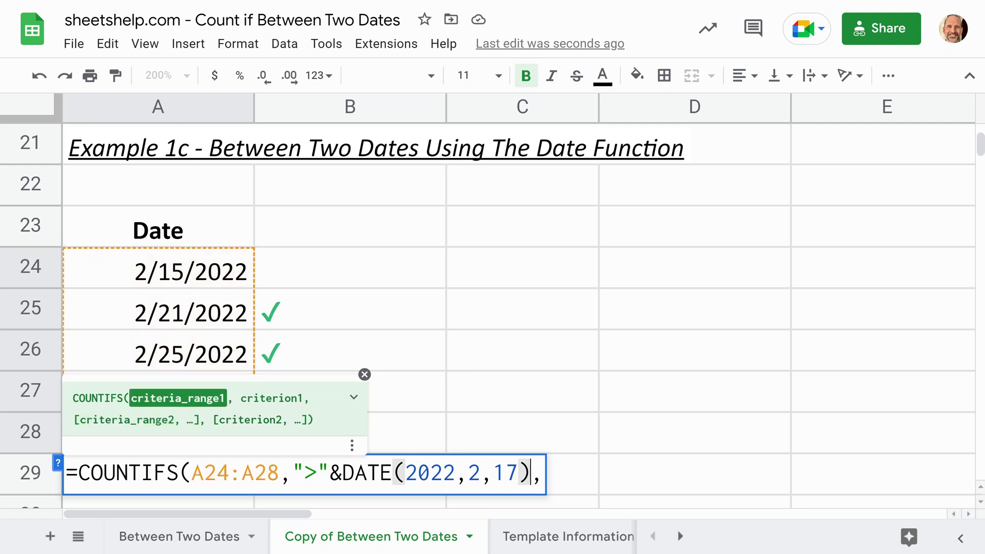
{"action": "key", "text": "End"}
{"action": "key", "text": "ctrl+v"}
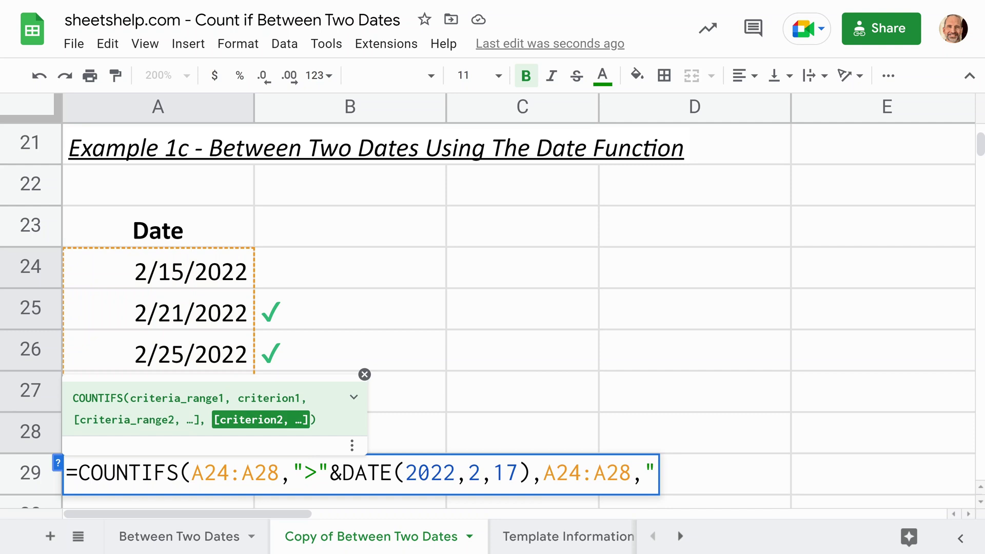
{"action": "type", "text": "<\""}
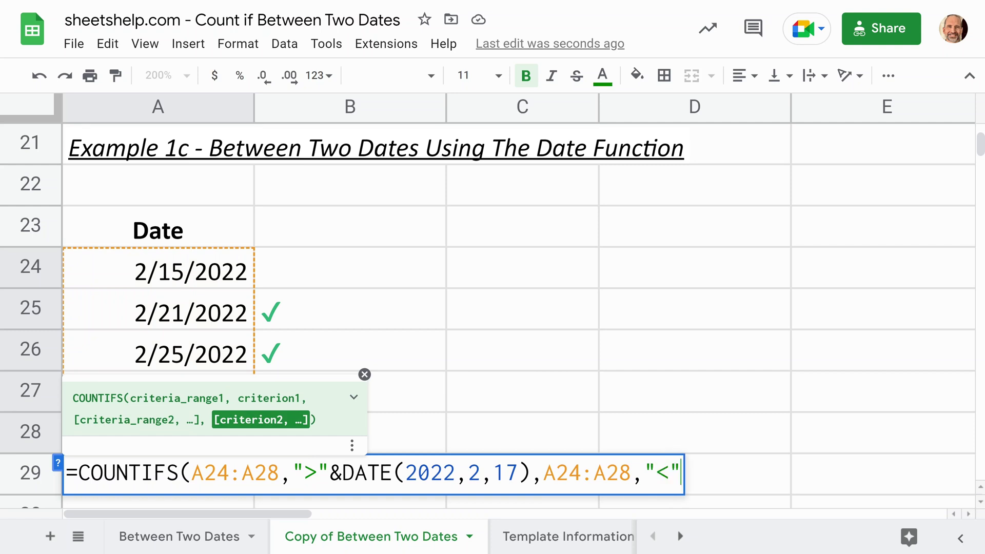
{"action": "type", "text": "&D"}
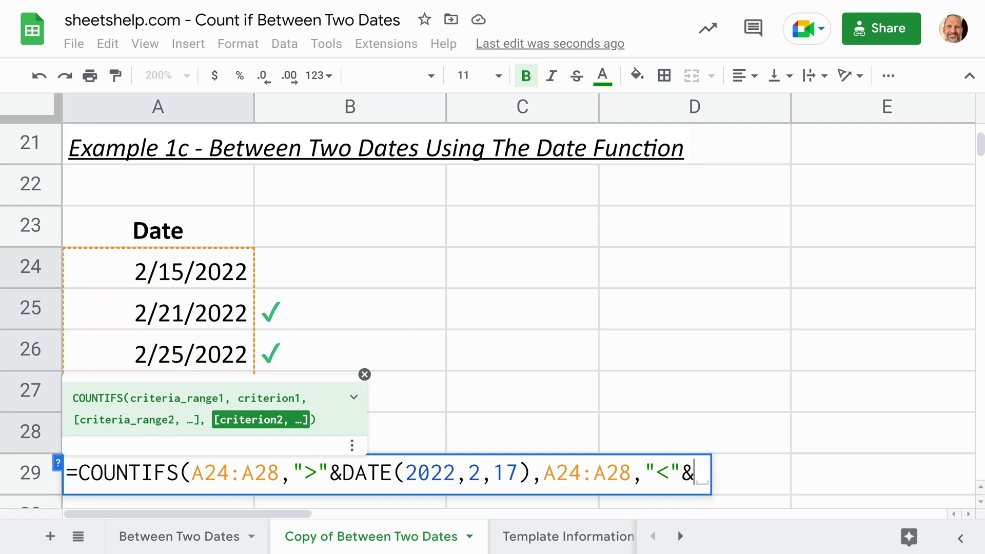
{"action": "type", "text": "ATE("}
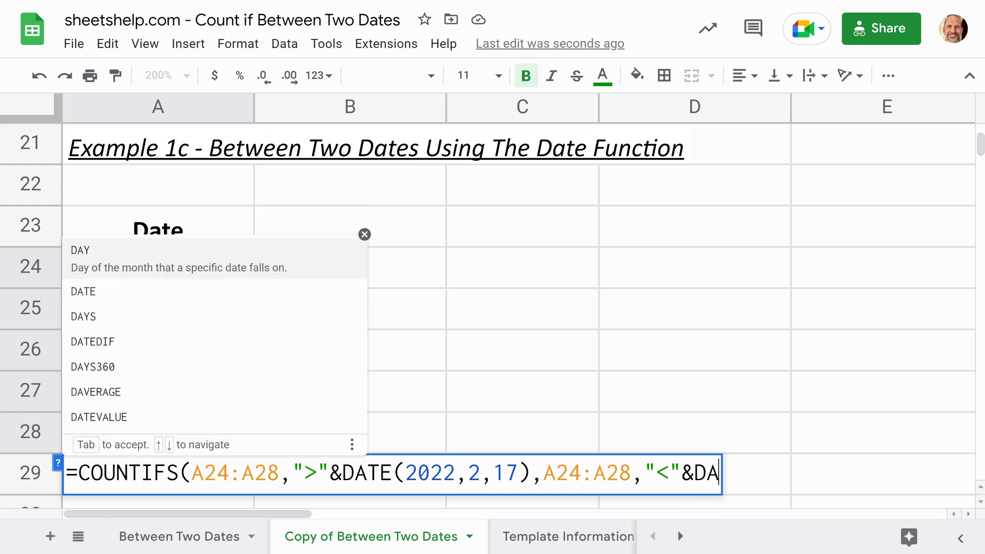
{"action": "type", "text": "2022,2,28)"}
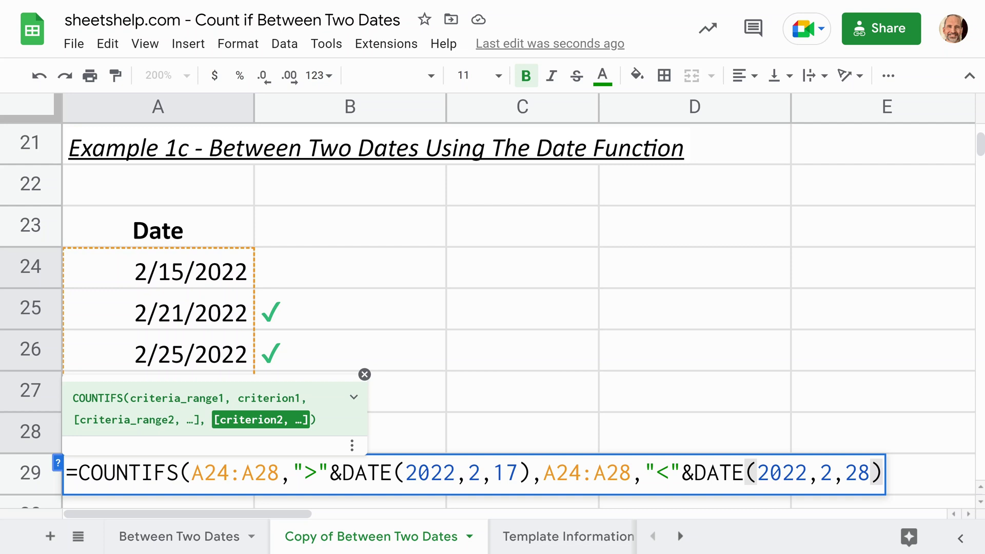
{"action": "type", "text": ")"}
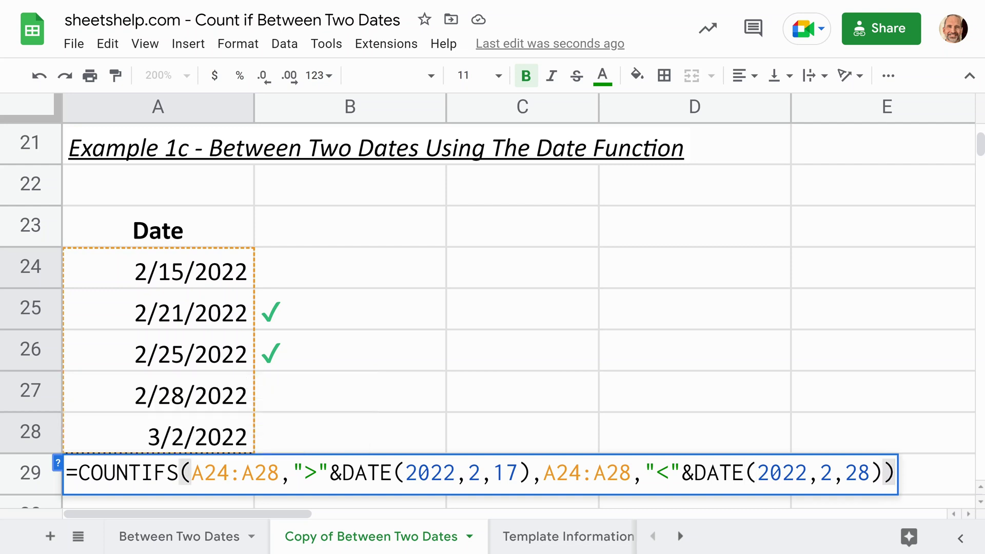
{"action": "key", "text": "Return"}
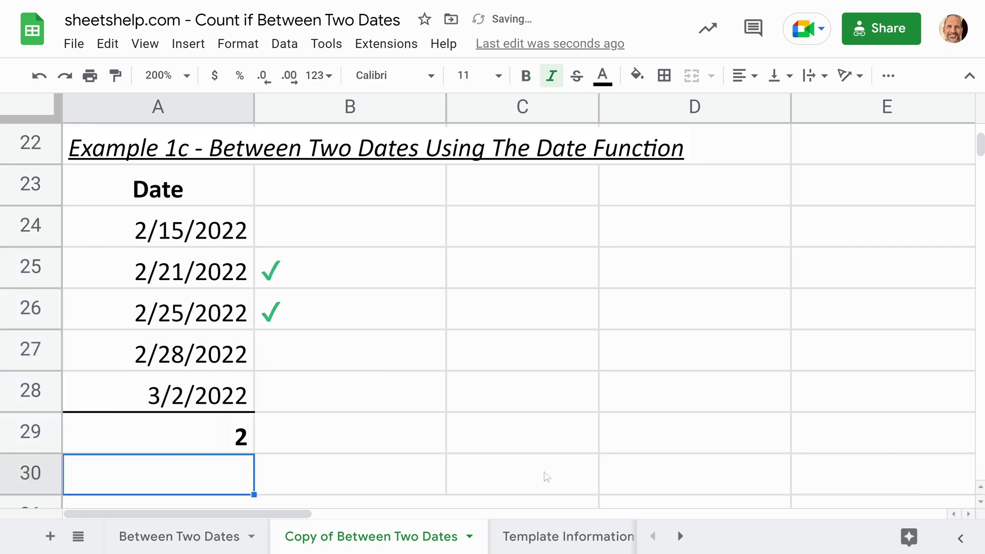
{"action": "left_click", "coordinate": [235, 431]}
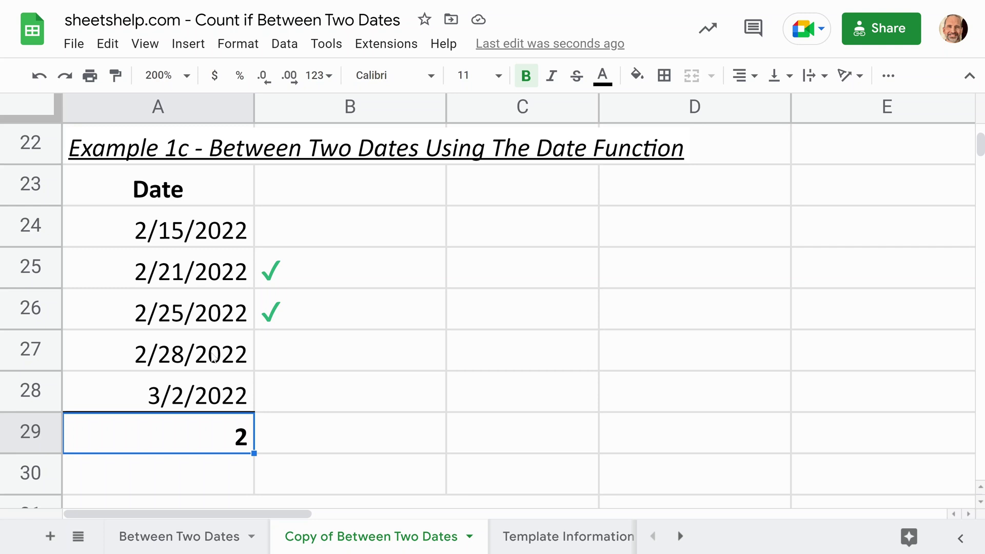
{"action": "double_click", "coordinate": [215, 435]}
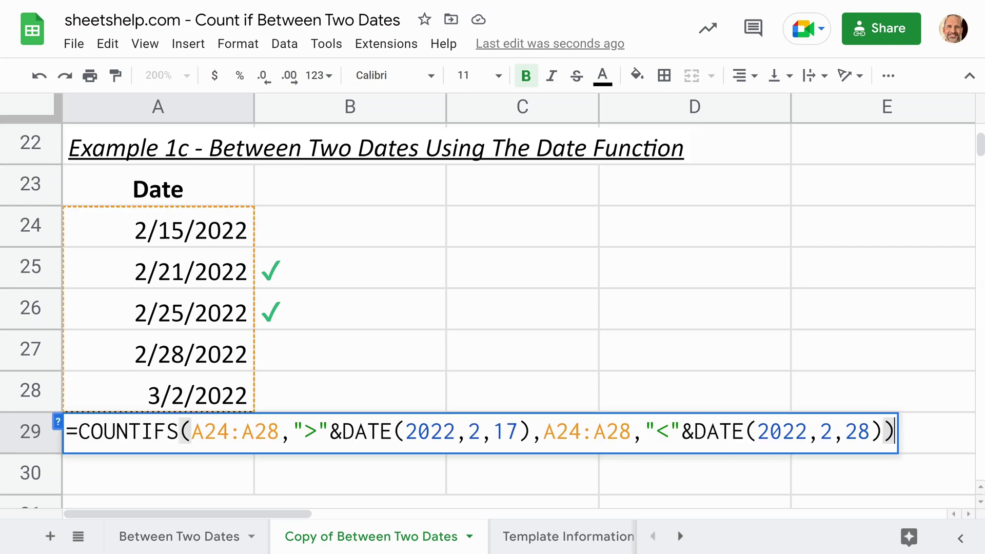
{"action": "key", "text": "Escape"}
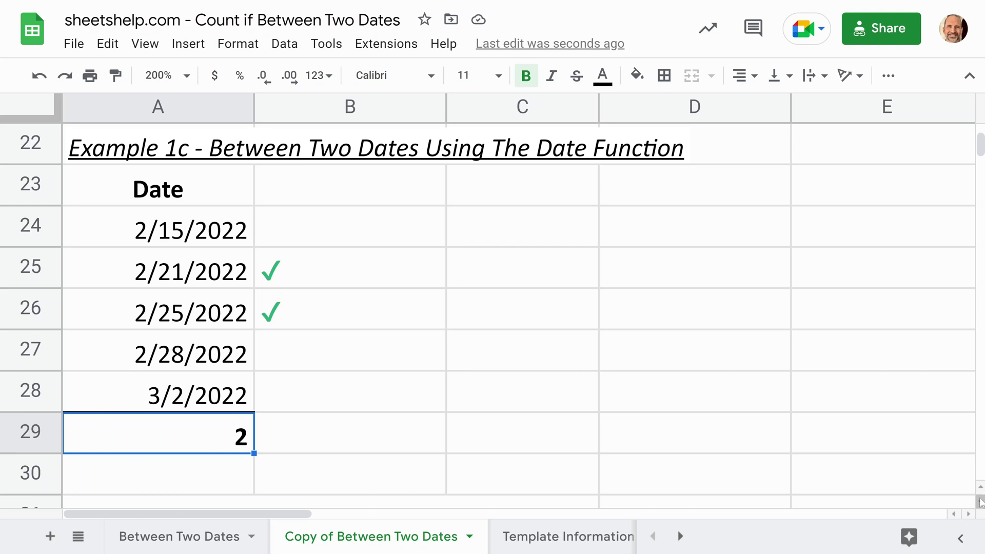
{"action": "left_click", "coordinate": [220, 352]}
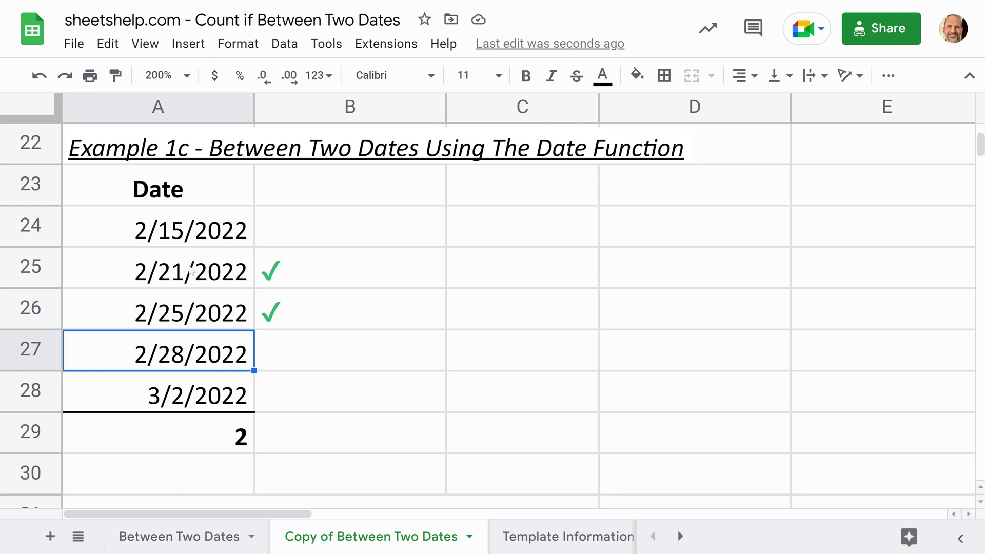
Scroll to Example 2 and open the A39 inclusive formula for viewing.
{"action": "scroll", "coordinate": [257, 299], "scroll_direction": "down", "scroll_amount": 5}
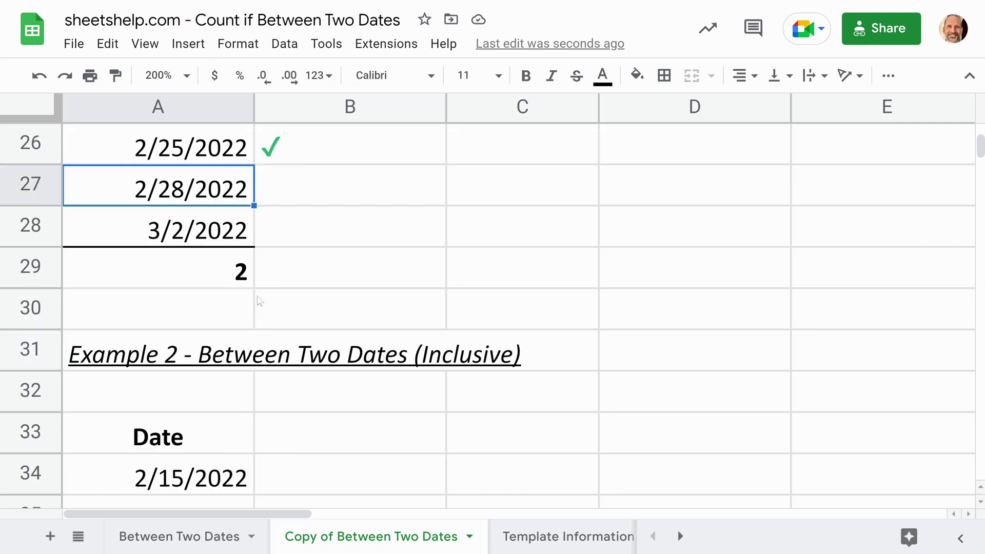
{"action": "scroll", "coordinate": [264, 307], "scroll_direction": "down", "scroll_amount": 4}
{"action": "scroll", "coordinate": [266, 306], "scroll_direction": "up", "scroll_amount": 3}
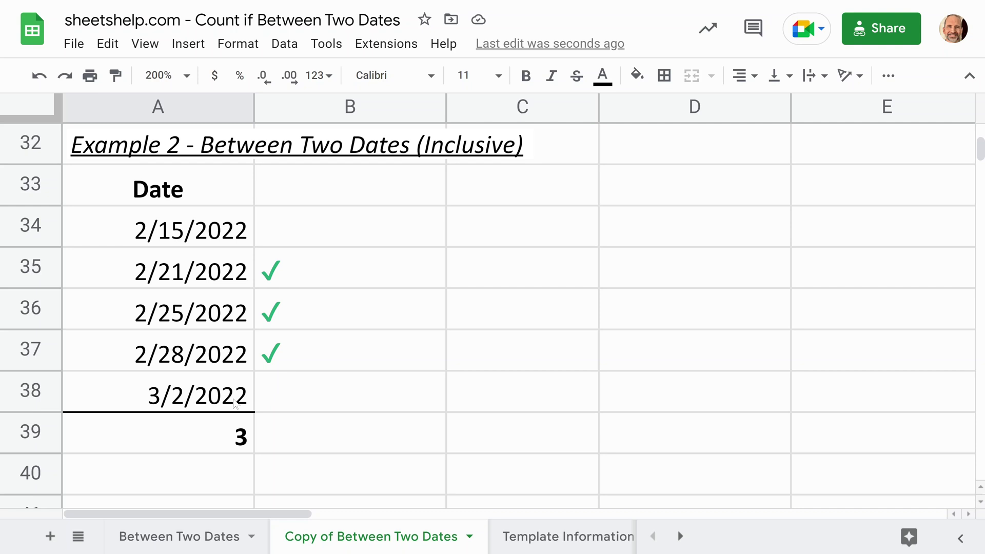
{"action": "left_click", "coordinate": [221, 434]}
{"action": "double_click", "coordinate": [220, 434]}
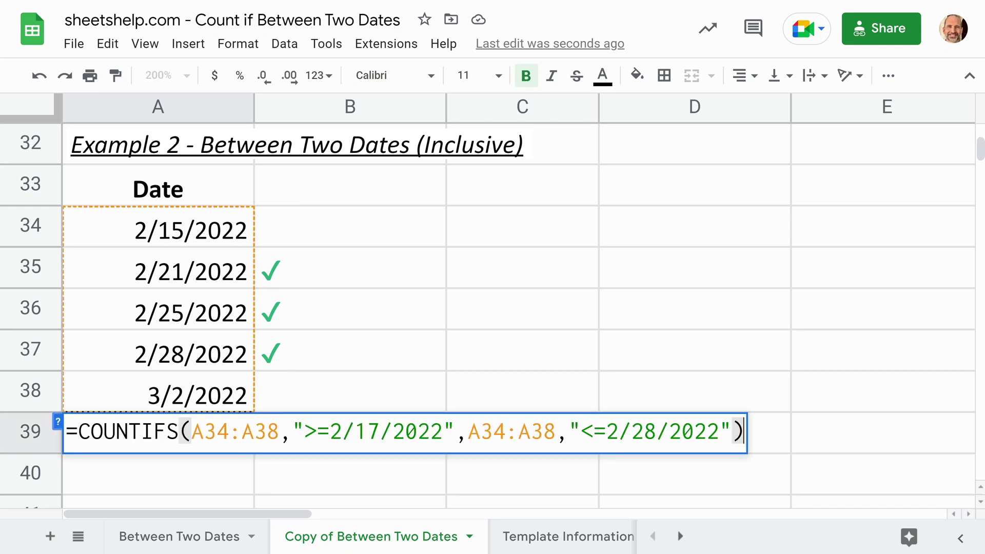
Highlight the equals signs in the >= and <= criteria of the A39 formula.
{"action": "left_click", "coordinate": [329, 430]}
{"action": "key", "text": "shift+Left"}
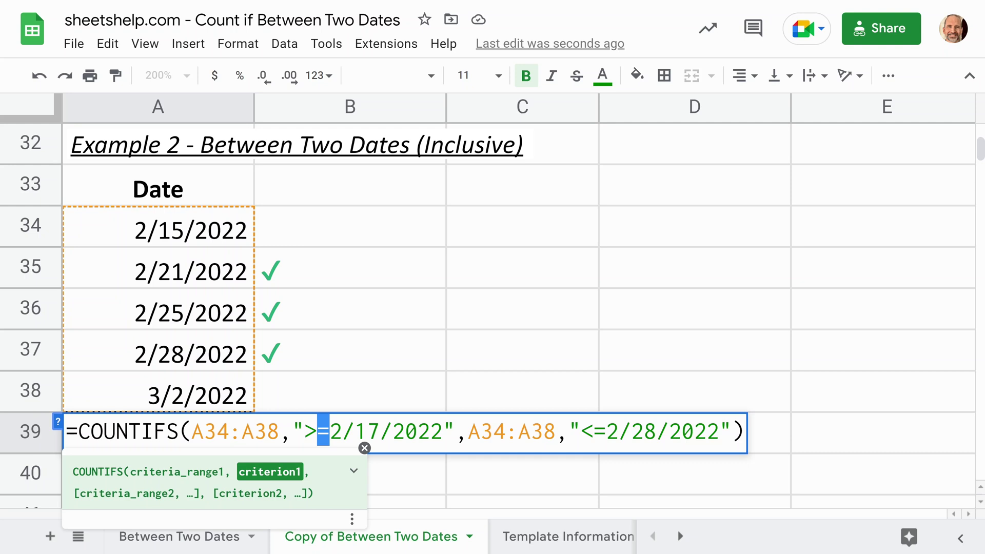
{"action": "left_click", "coordinate": [606, 430]}
{"action": "key", "text": "shift+Left"}
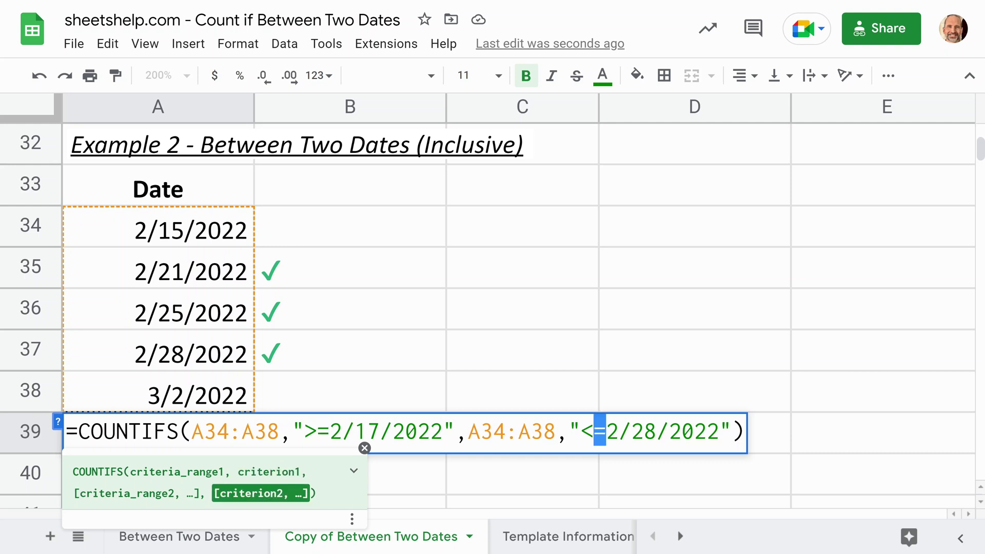
{"action": "left_click", "coordinate": [581, 430]}
{"action": "key", "text": "shift+Right"}
{"action": "key", "text": "shift+Right"}
{"action": "key", "text": "shift+Right"}
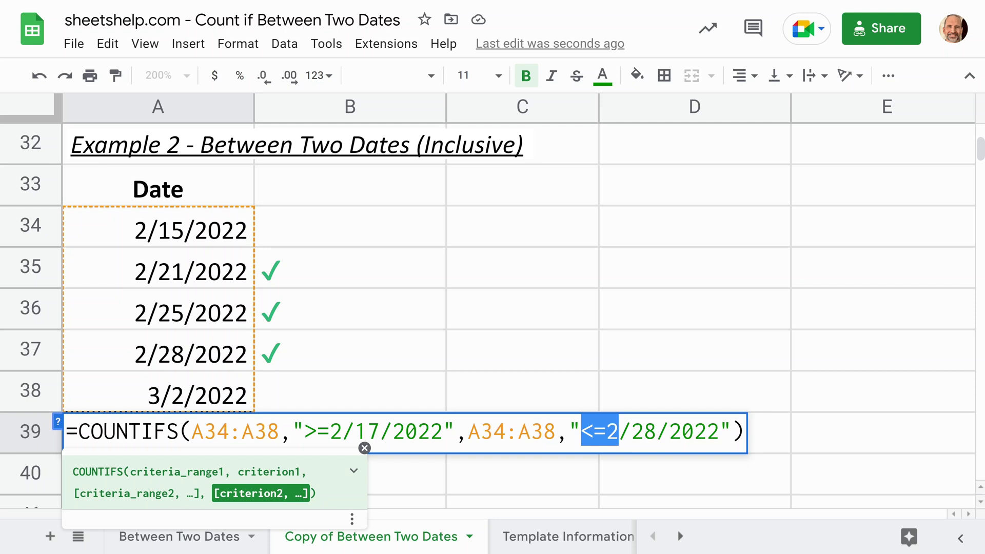
{"action": "left_click", "coordinate": [606, 431]}
{"action": "key", "text": "shift+Left"}
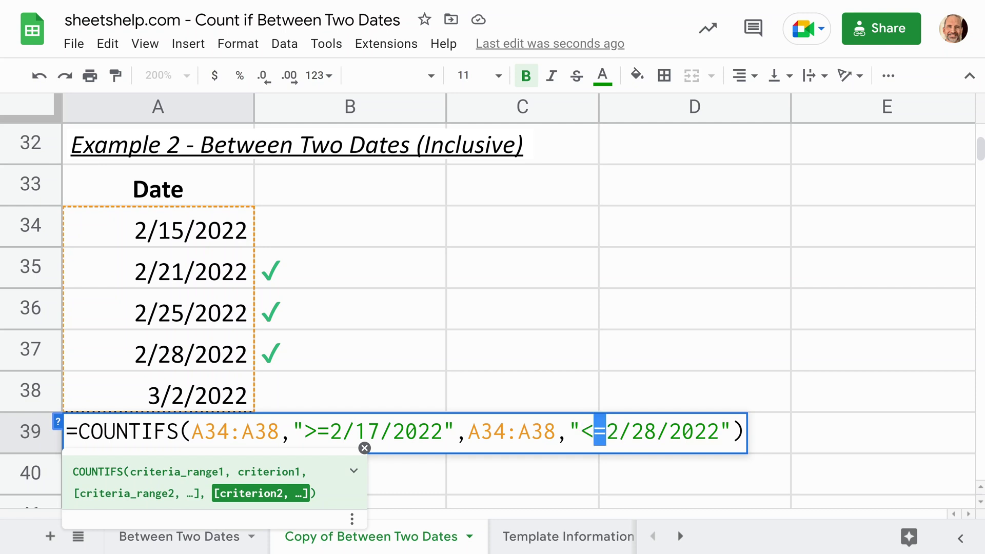